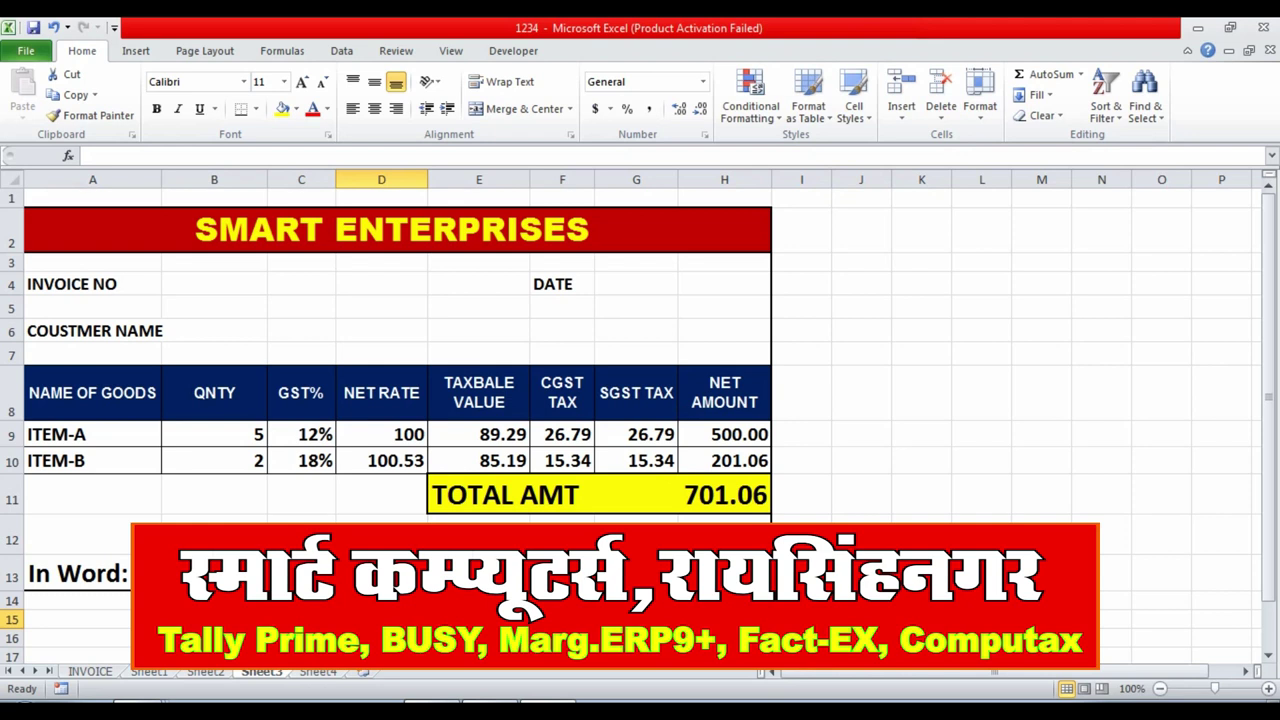
Step: On Sheet4, enter 100 in F6 and check its spelled-out result in G6
key("ctrl+Page_Down")
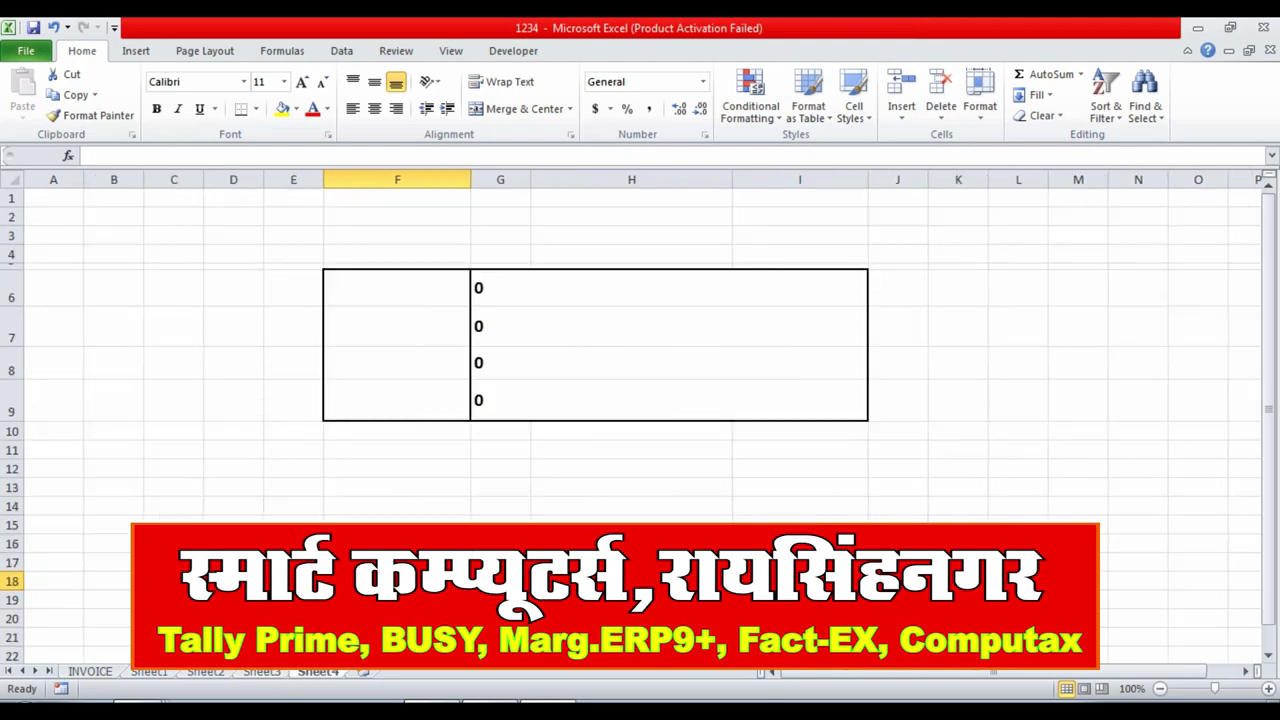
left_click(397, 288)
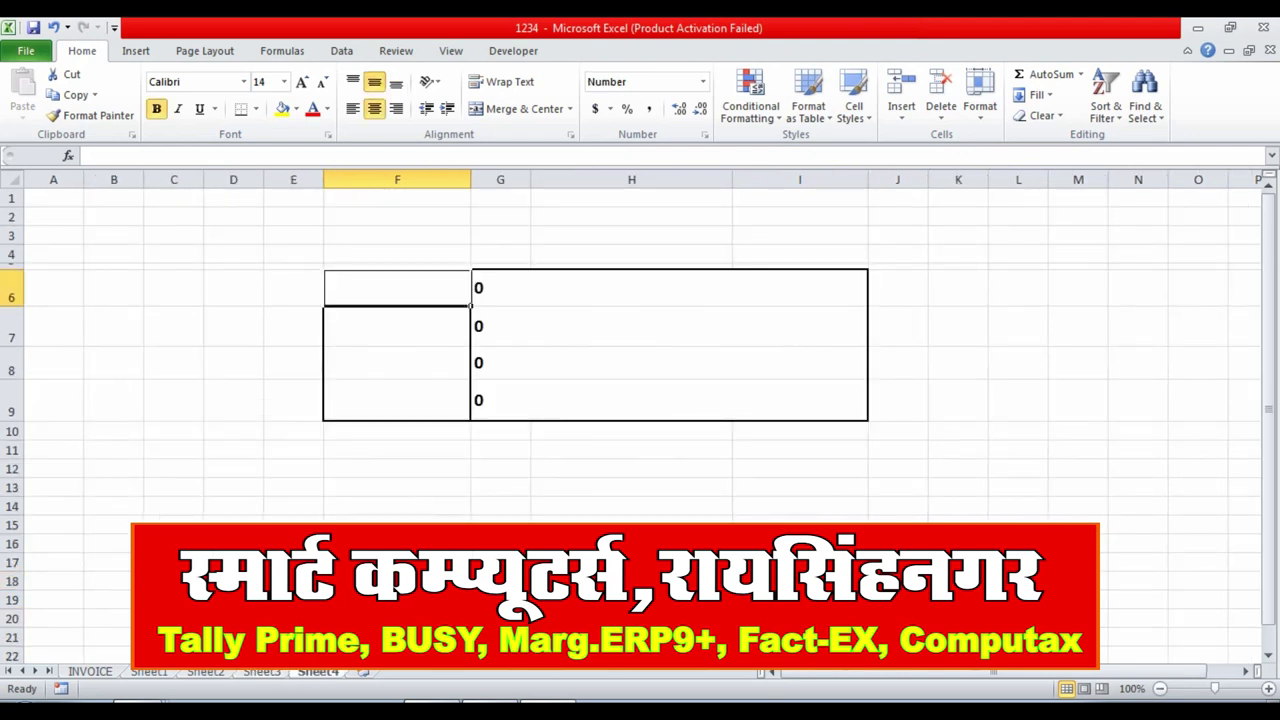
type("10")
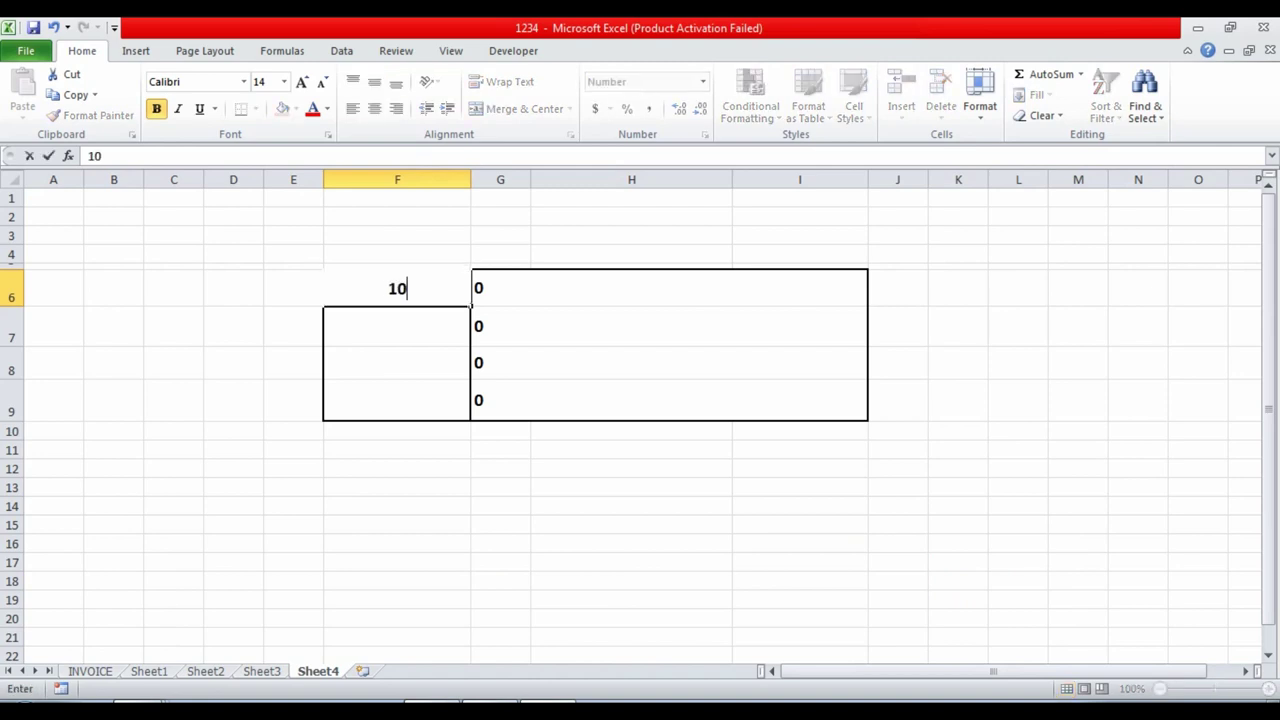
type("0")
key("ctrl+Return")
left_click(670, 288)
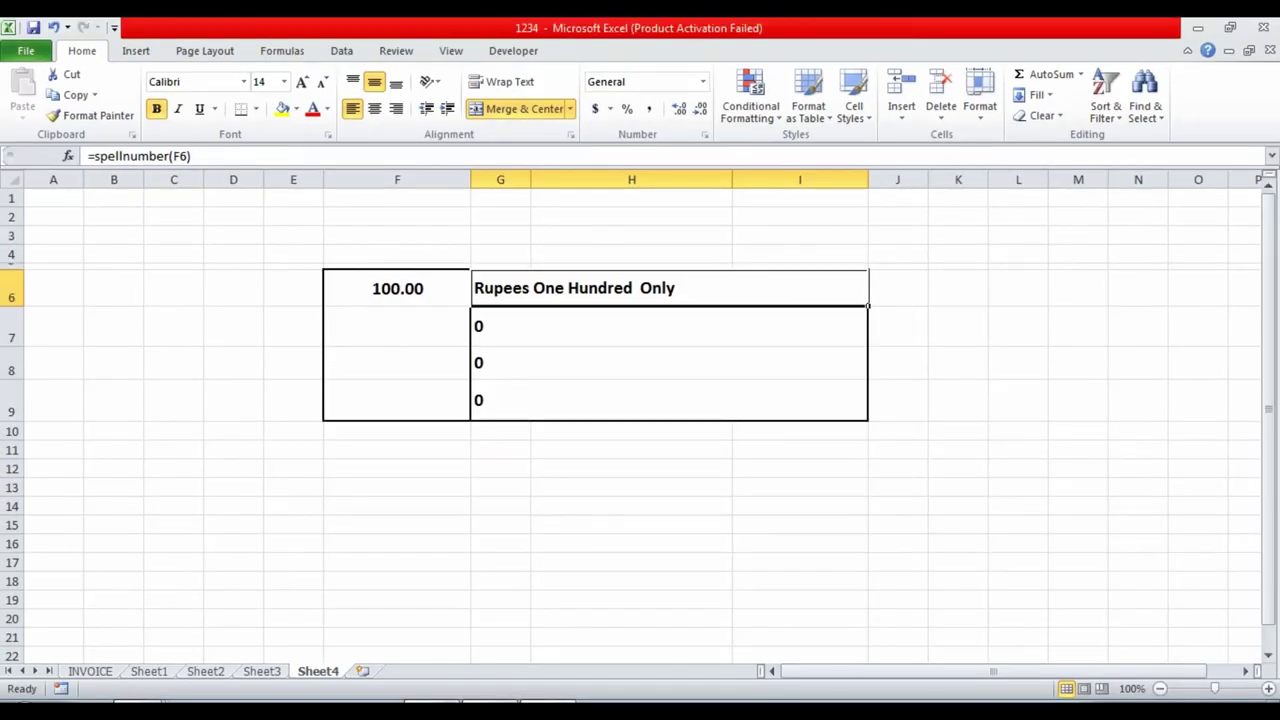
Step: Enter 103 in F7 and check that its words read Rupees One Hundred Three Only
left_click(397, 326)
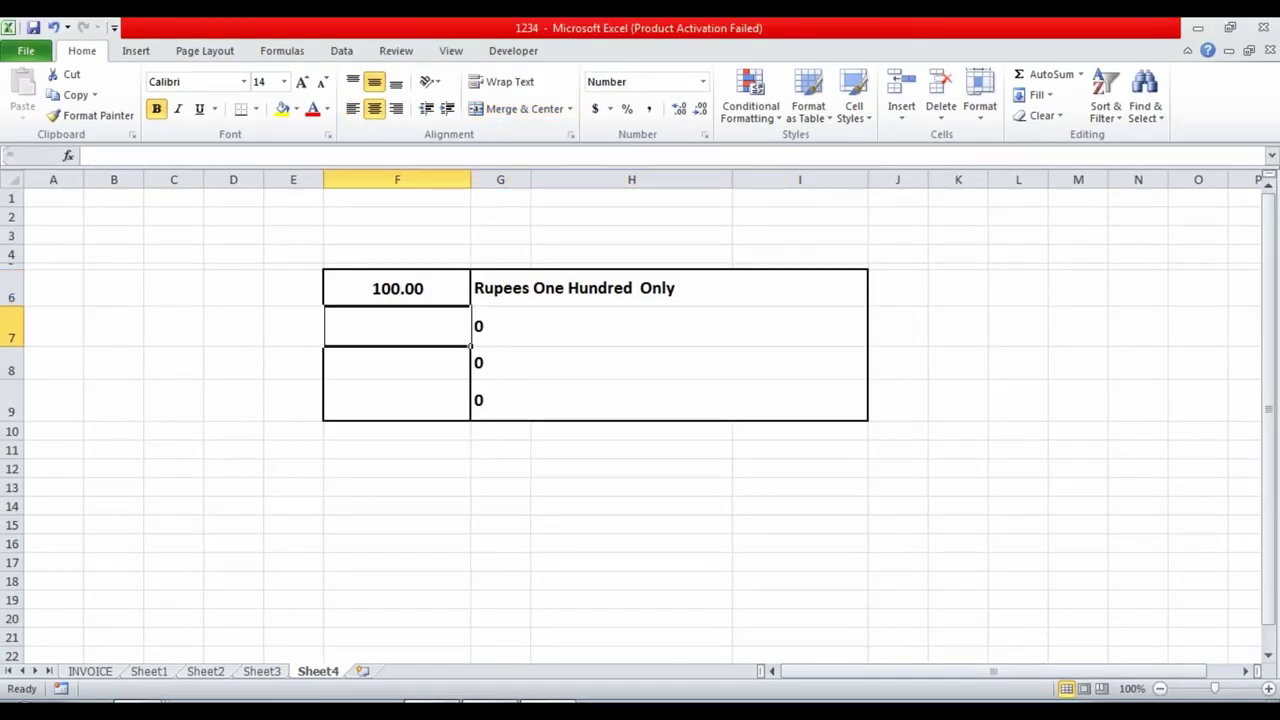
type("103")
key("Return")
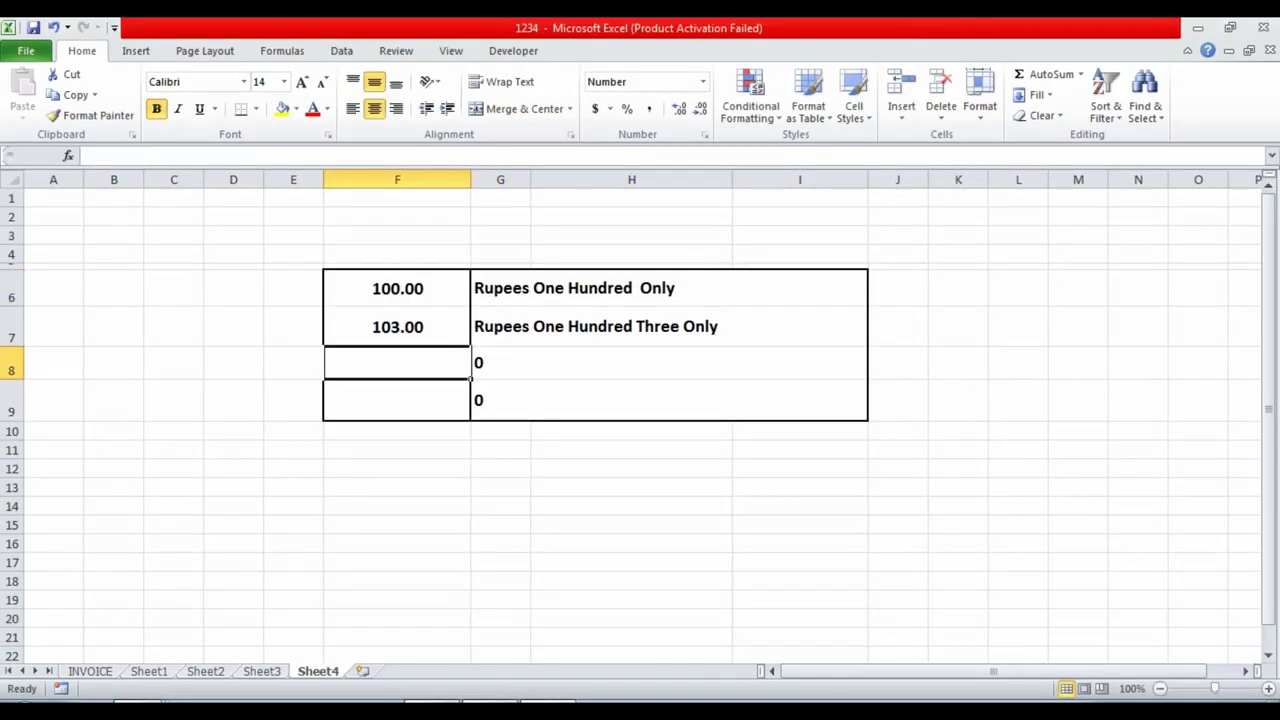
key("Up")
key("Right")
left_click(524, 108)
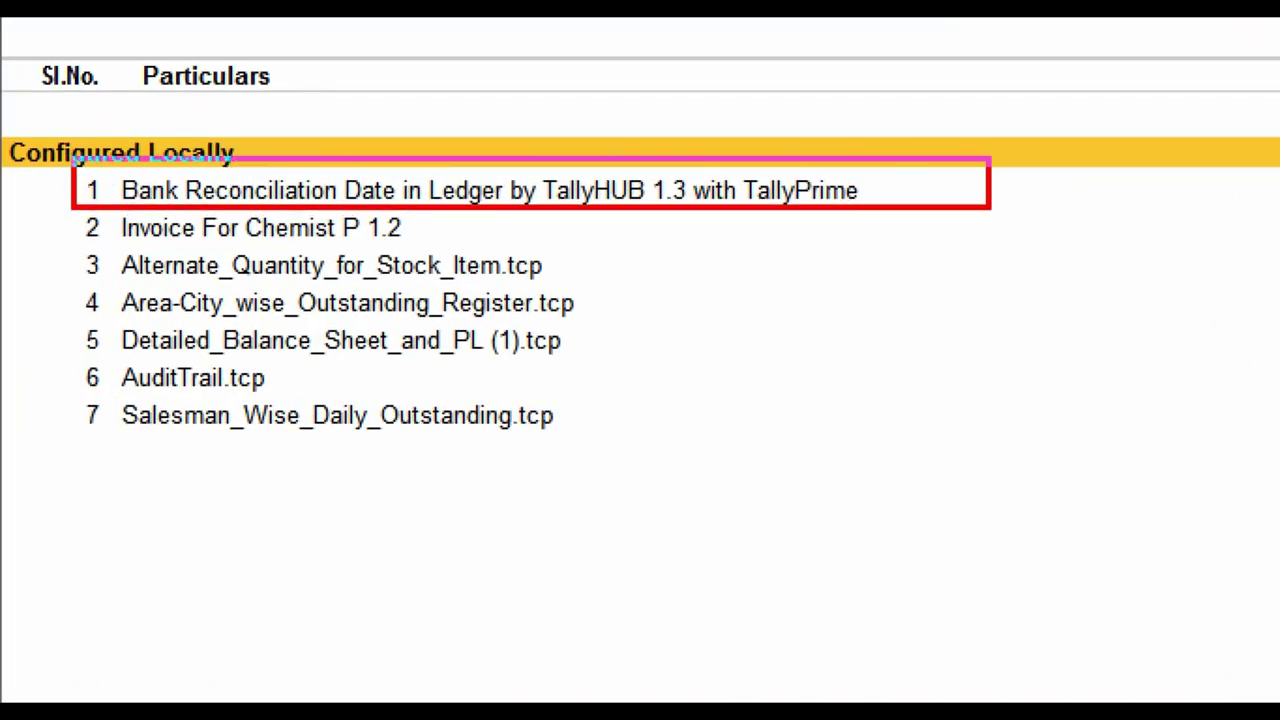
Step: Review TallyPrime's TDL list (2 loaded, 5 not loaded), then return to Excel's G6 formula
left_click_drag(58, 206, 550, 249)
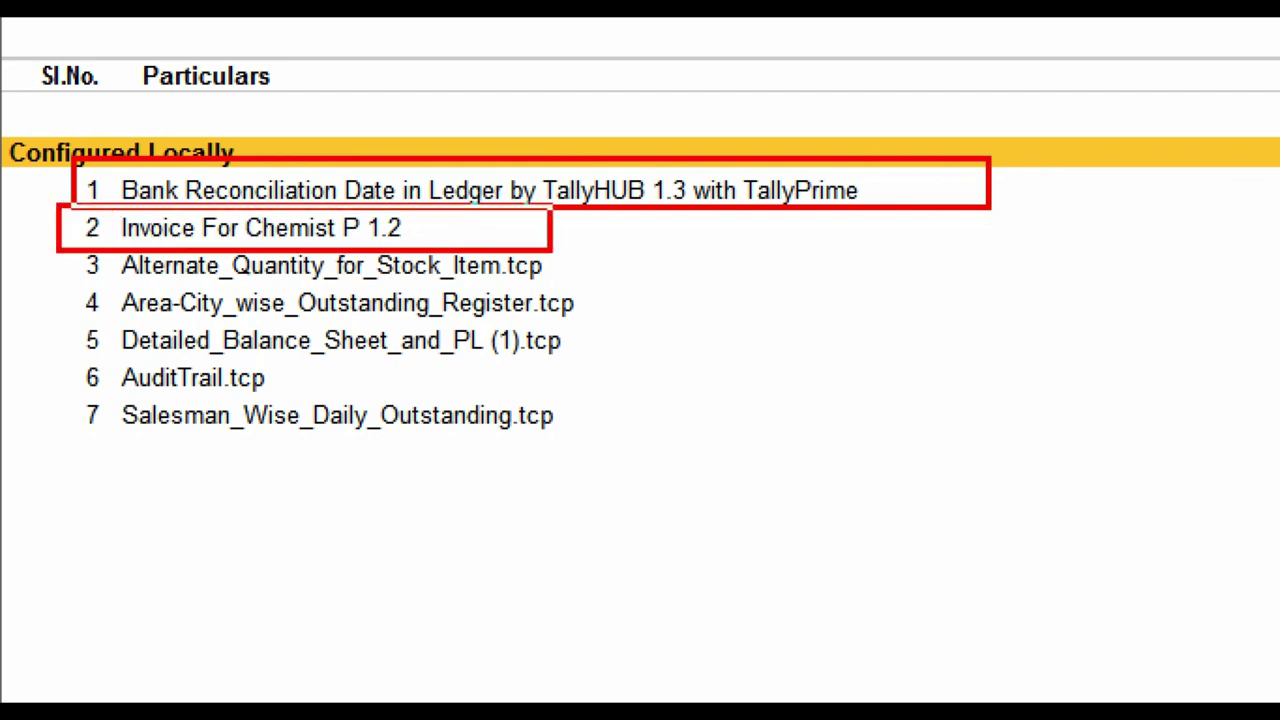
left_click_drag(44, 350, 386, 392)
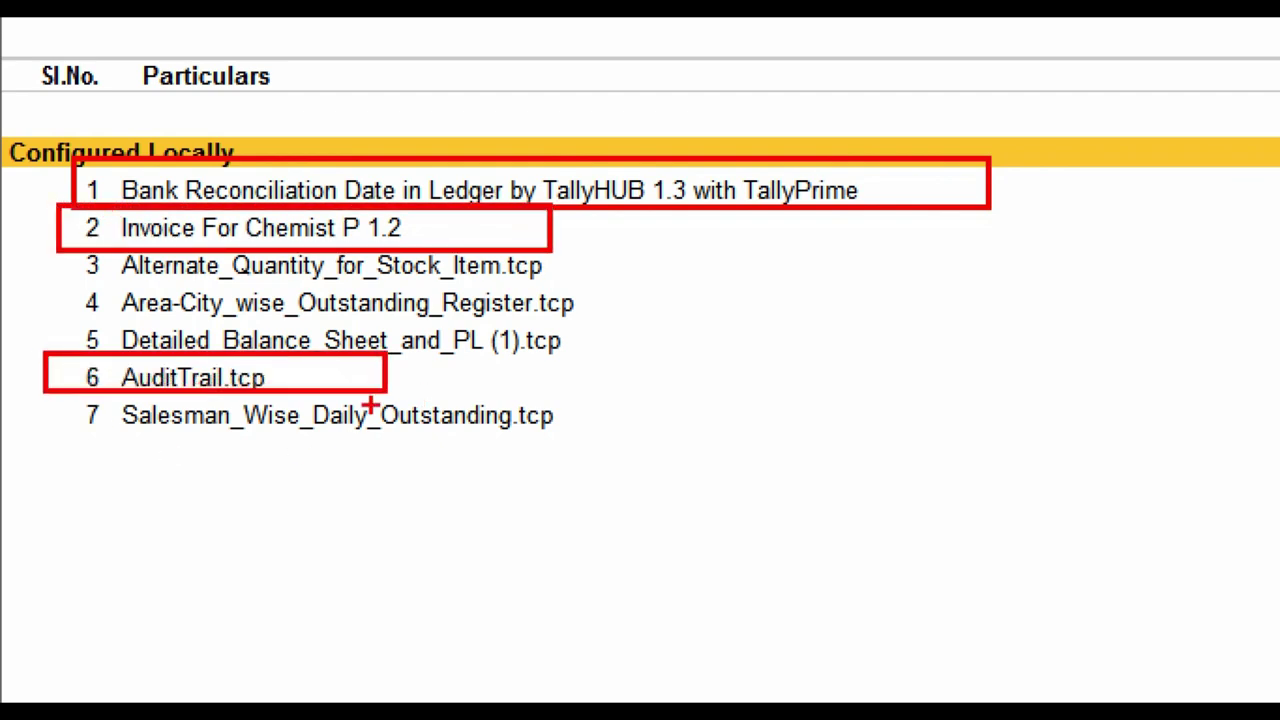
left_click_drag(2, 358, 704, 494)
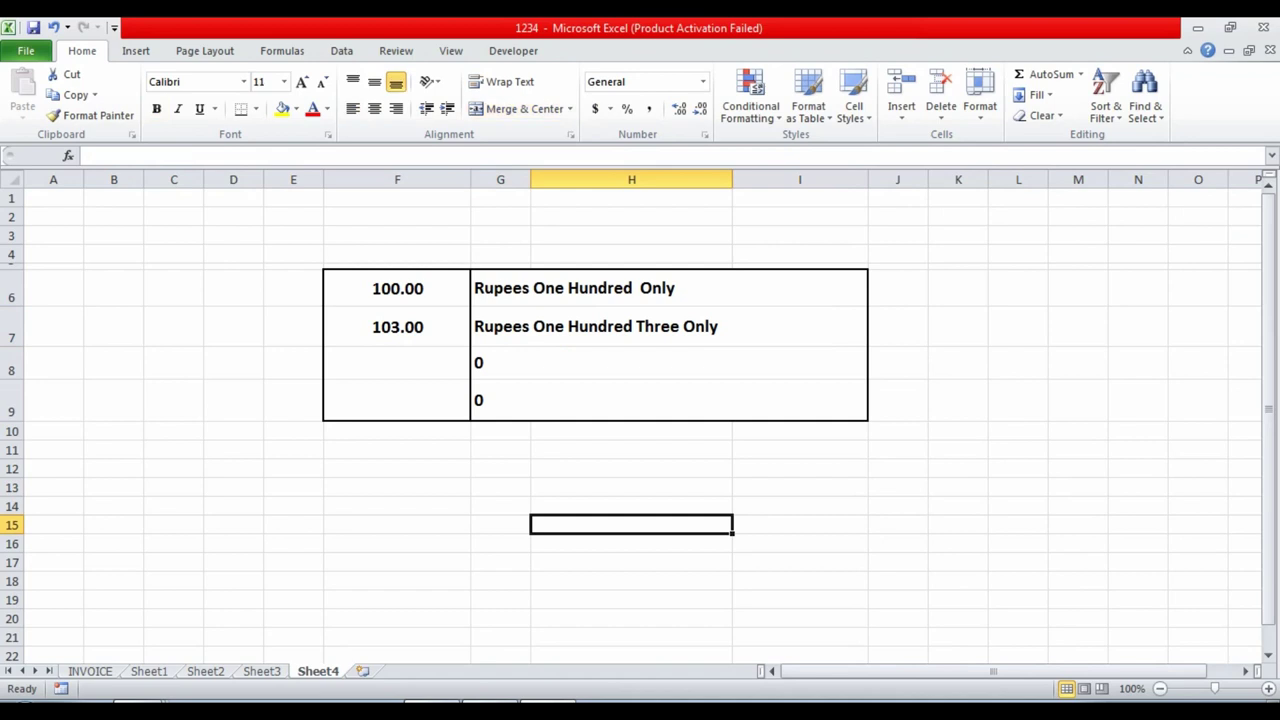
left_click(669, 288)
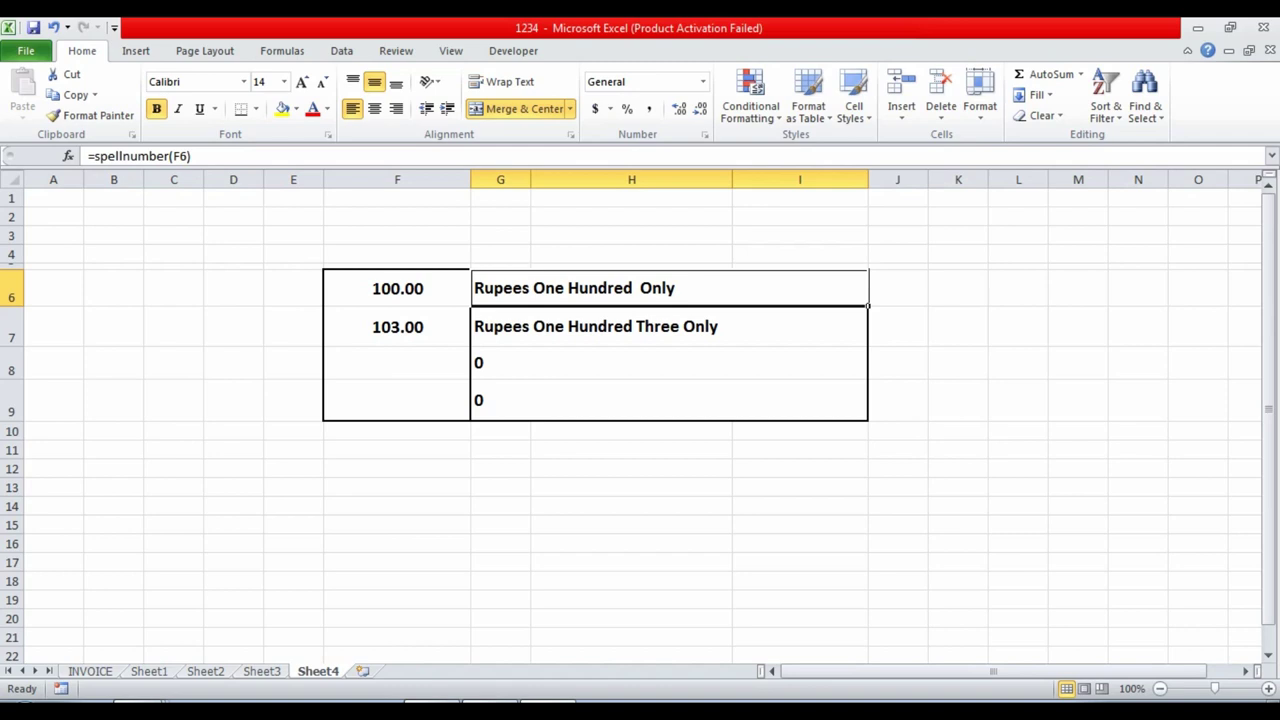
Step: Look at the SpellNumber add-in's folder, then open workbook 1234's File Info page
left_click(631, 505)
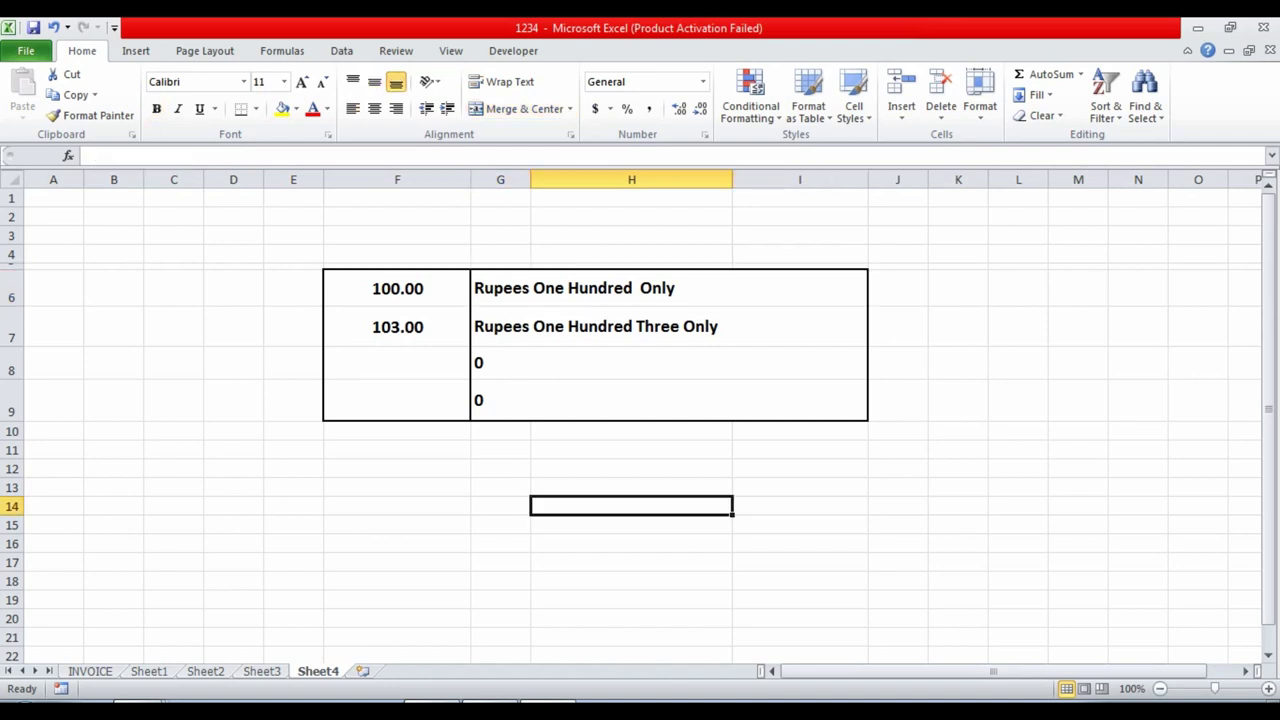
left_click(120, 645)
left_click(397, 487)
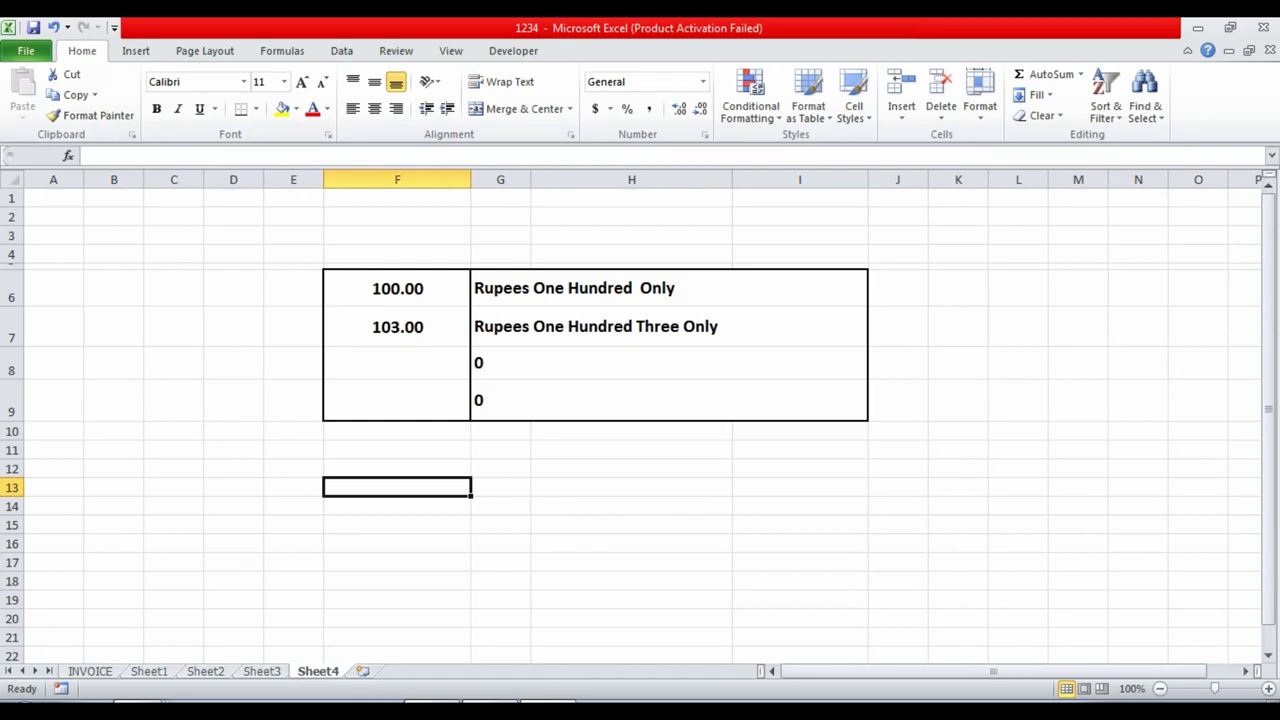
left_click(26, 50)
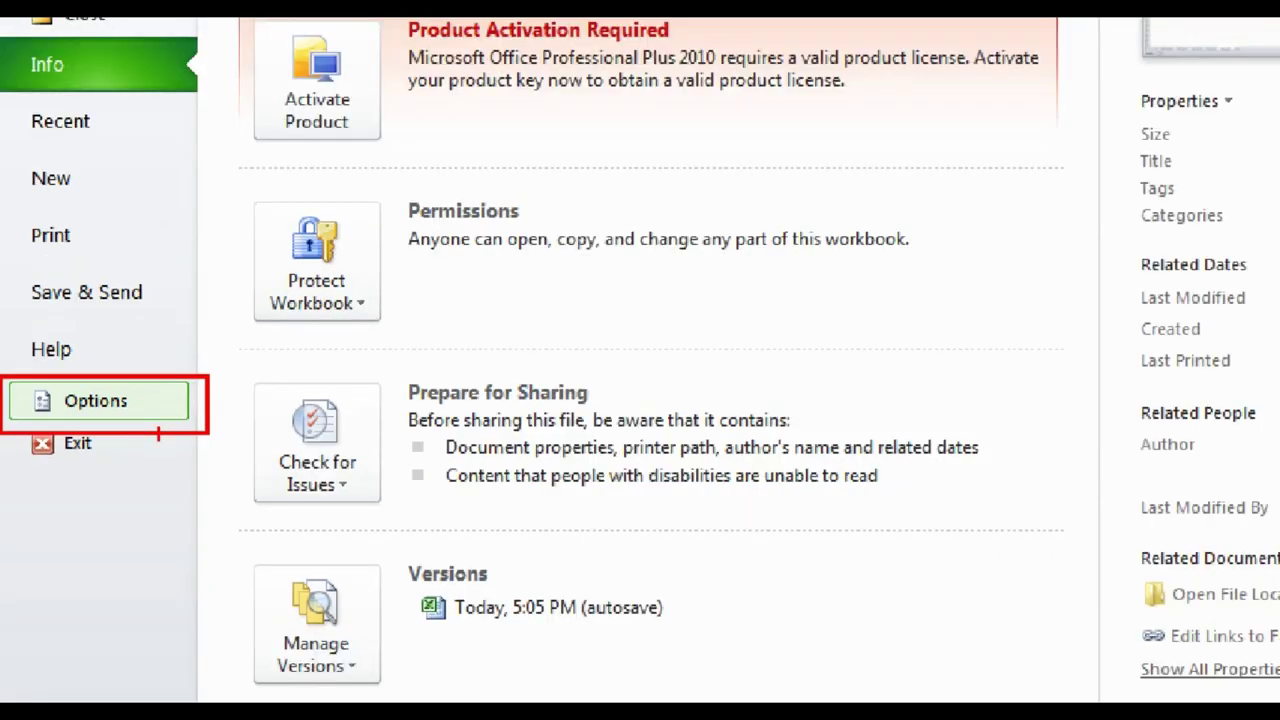
Step: In Excel Options, manage Excel Add-ins and untick Spellnumber in the Add-Ins dialog
left_click(80, 400)
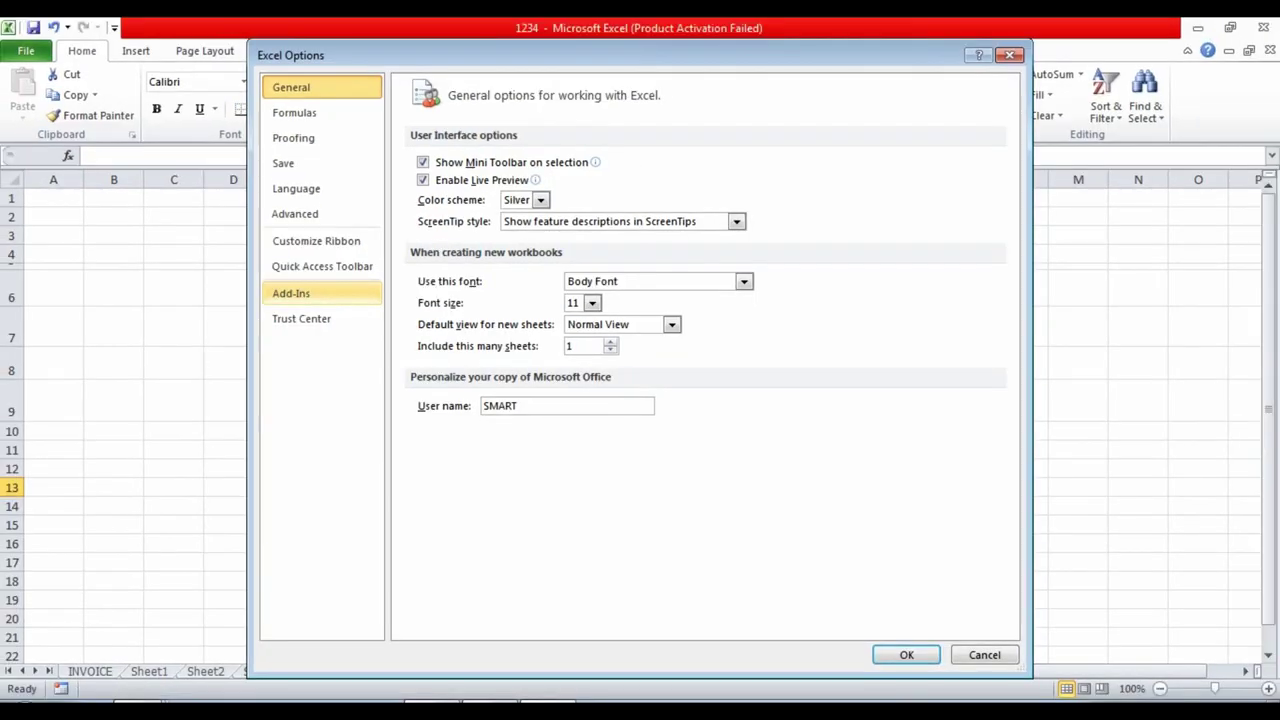
left_click(291, 293)
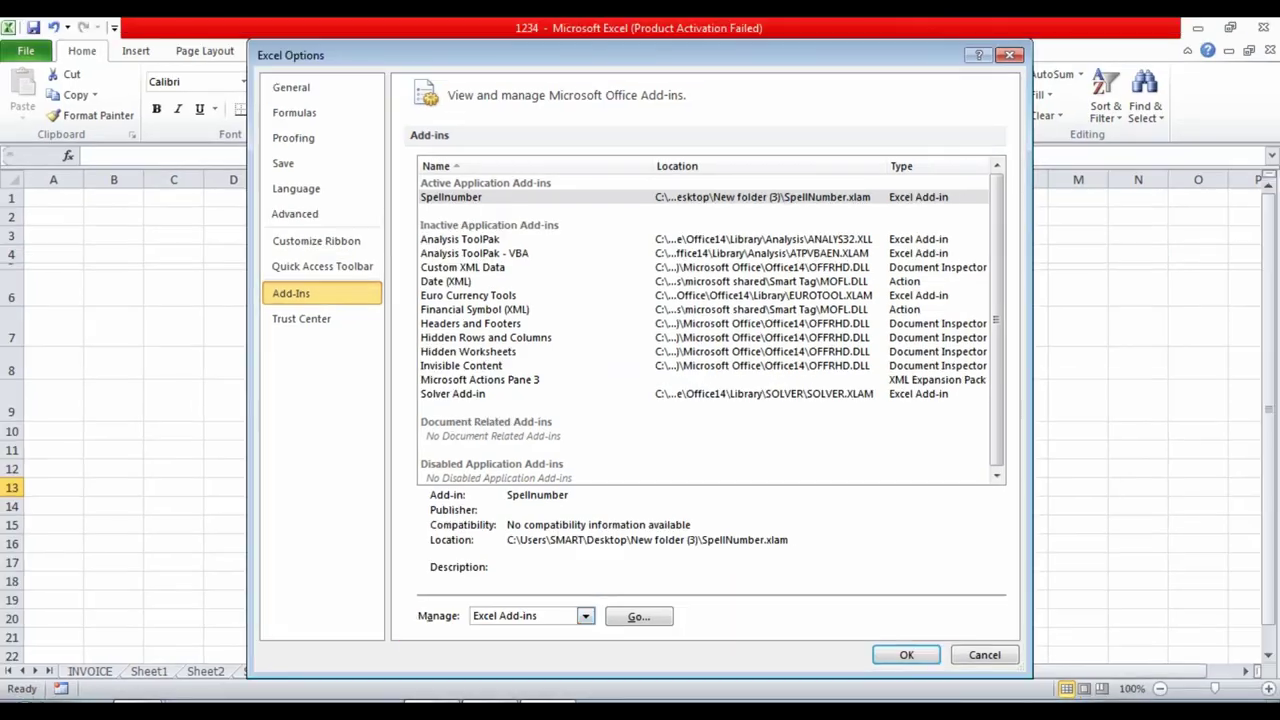
key("alt+Down")
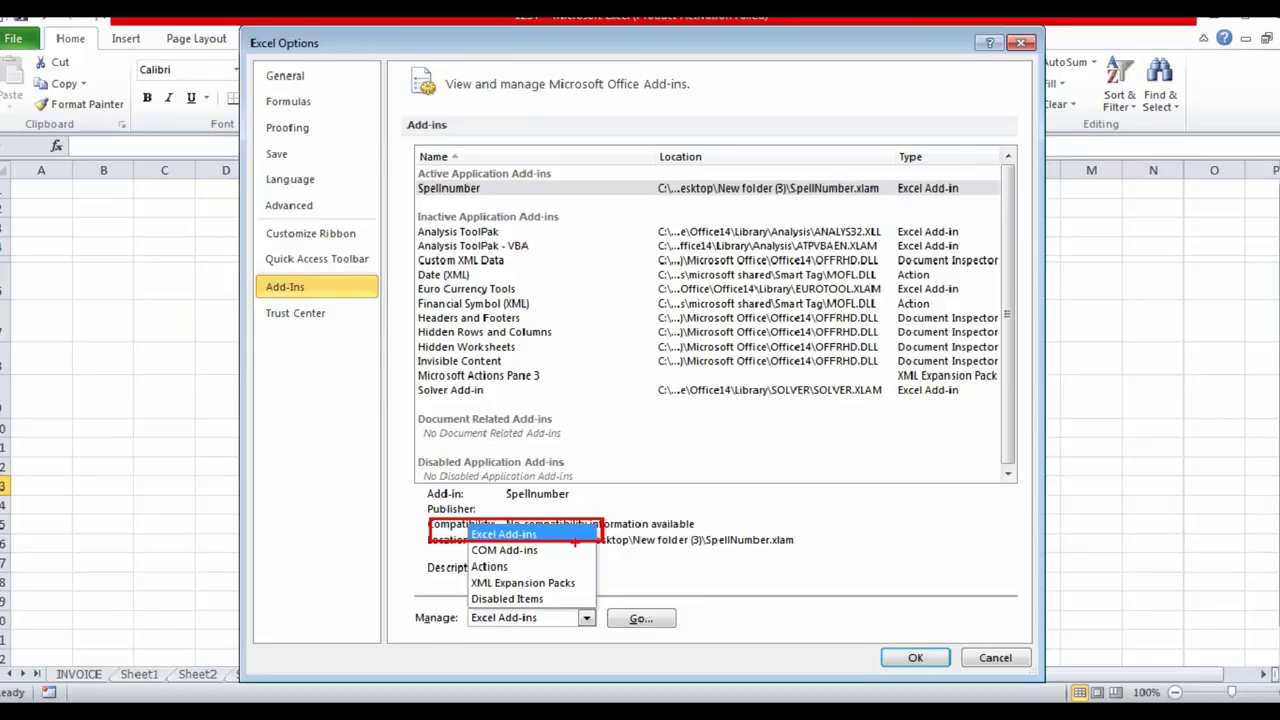
left_click(505, 527)
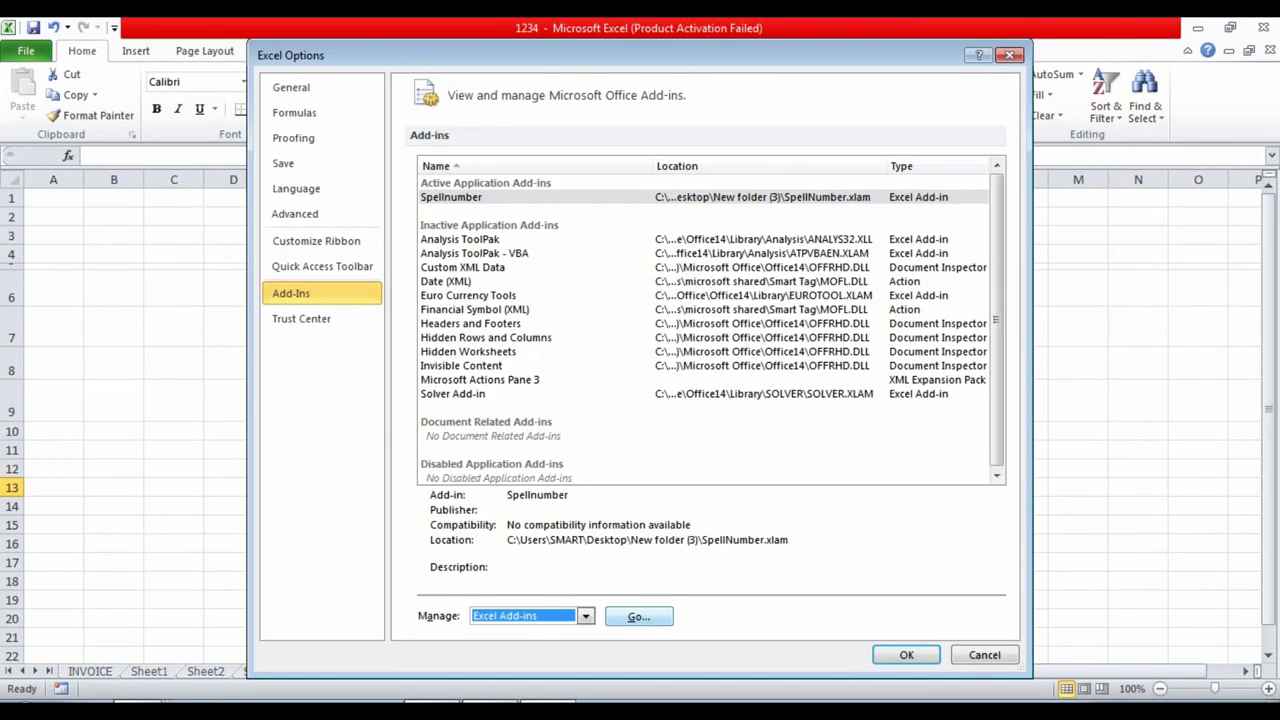
left_click(638, 616)
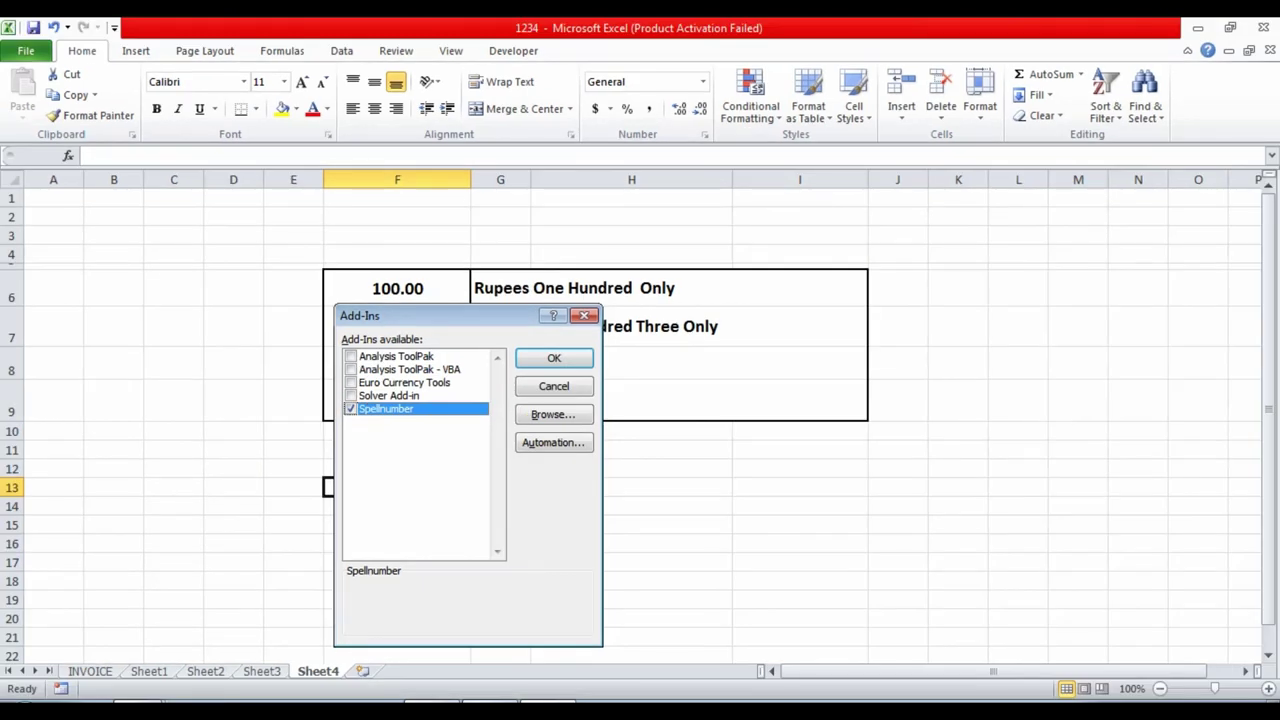
key("space")
Step: Browse to Desktop\New folder (3) and choose the SpellNumber.xlam add-in file
left_click(554, 414)
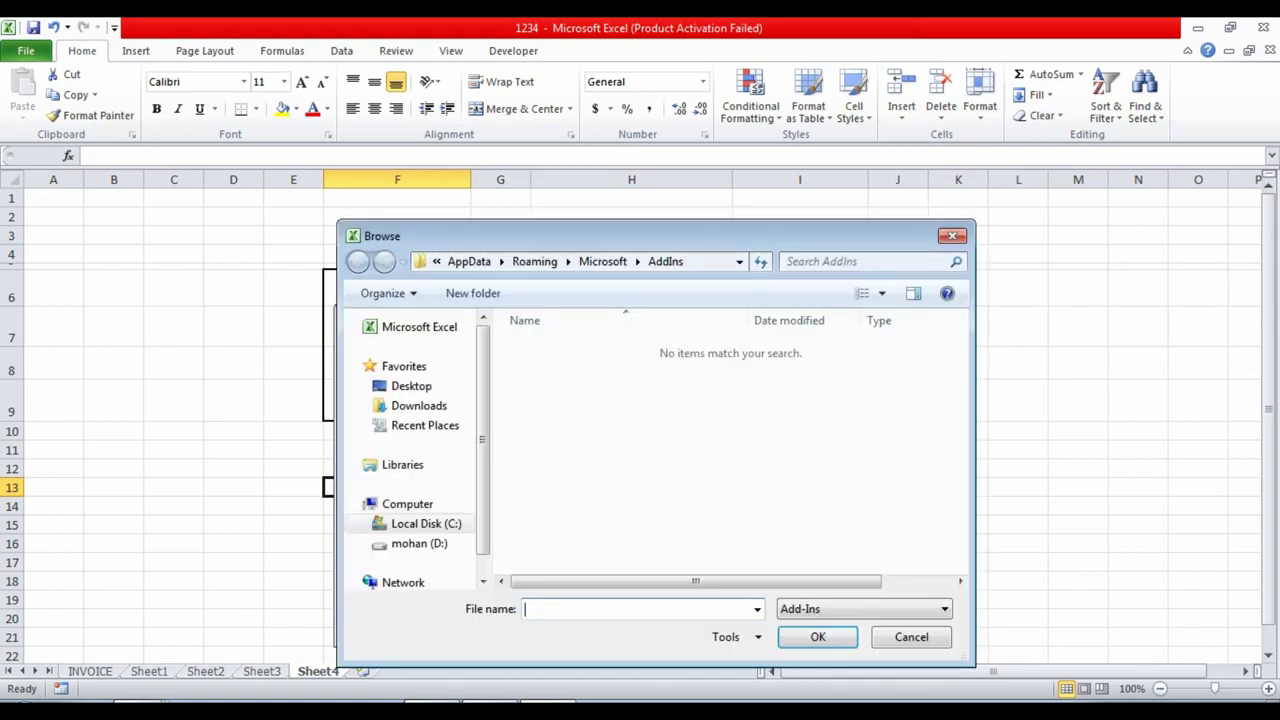
left_click(411, 386)
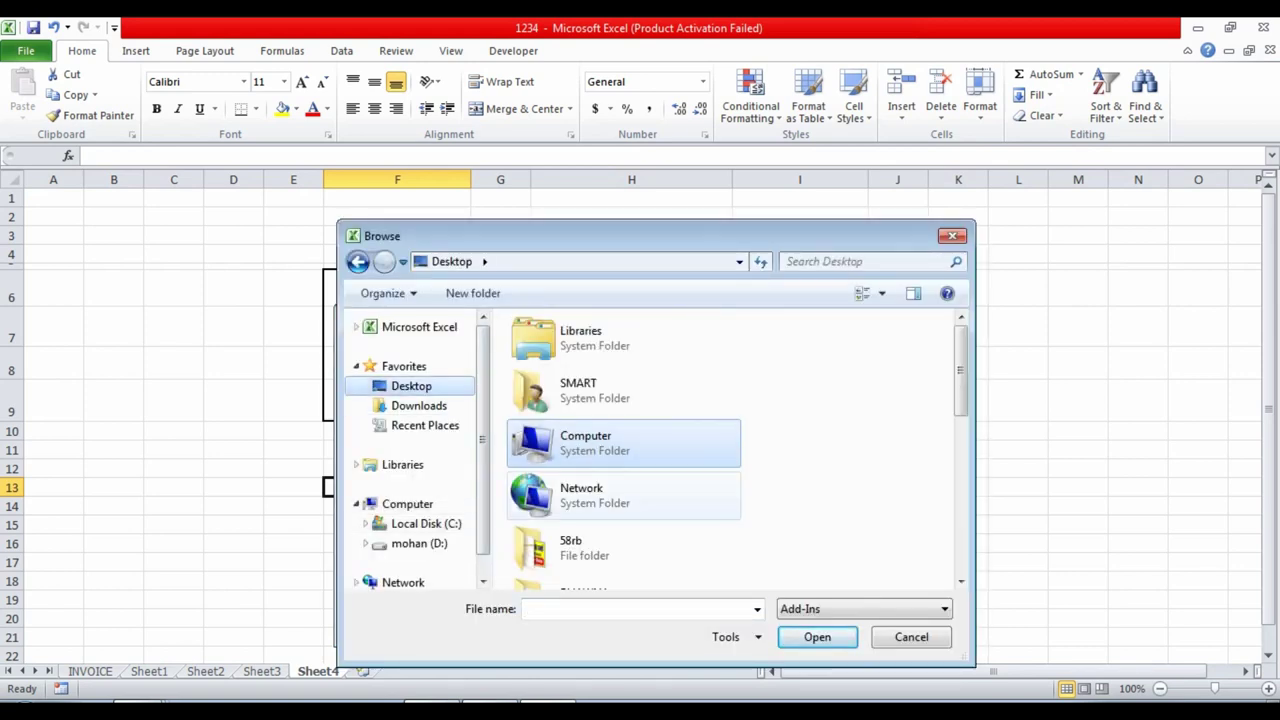
scroll(620, 480, "down", 3)
left_click(600, 560)
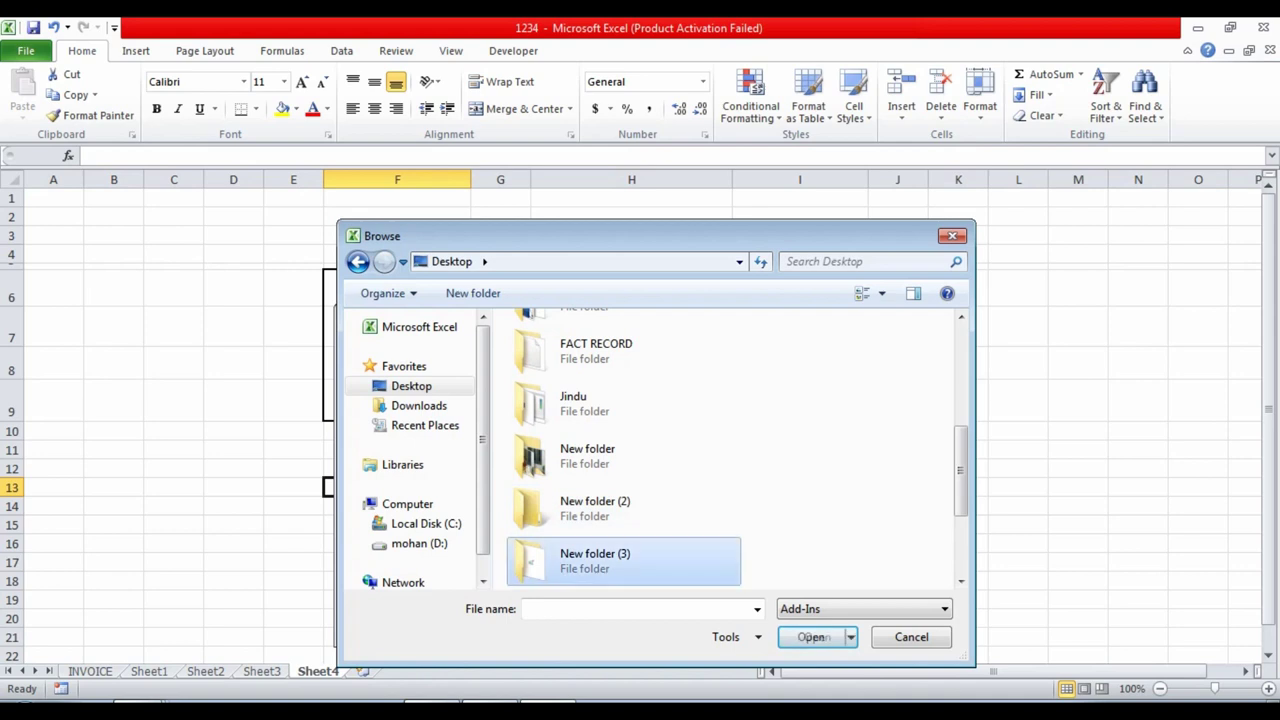
left_click(812, 637)
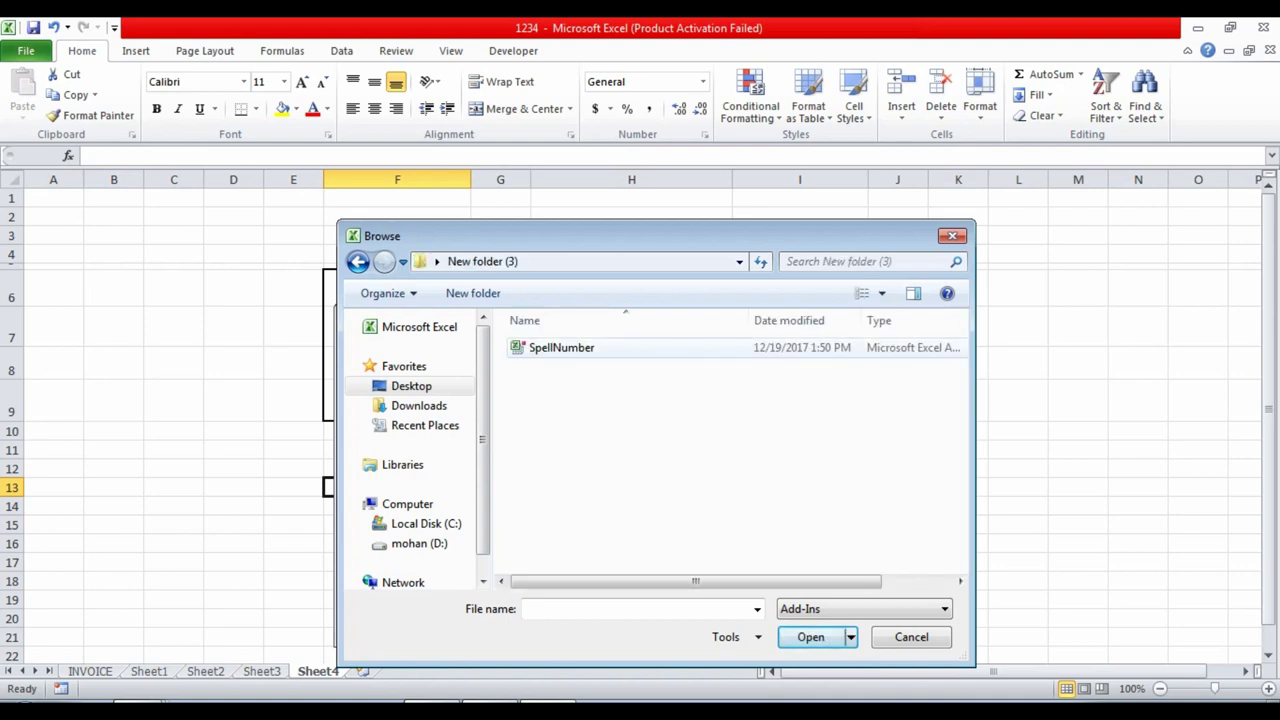
left_click(561, 347)
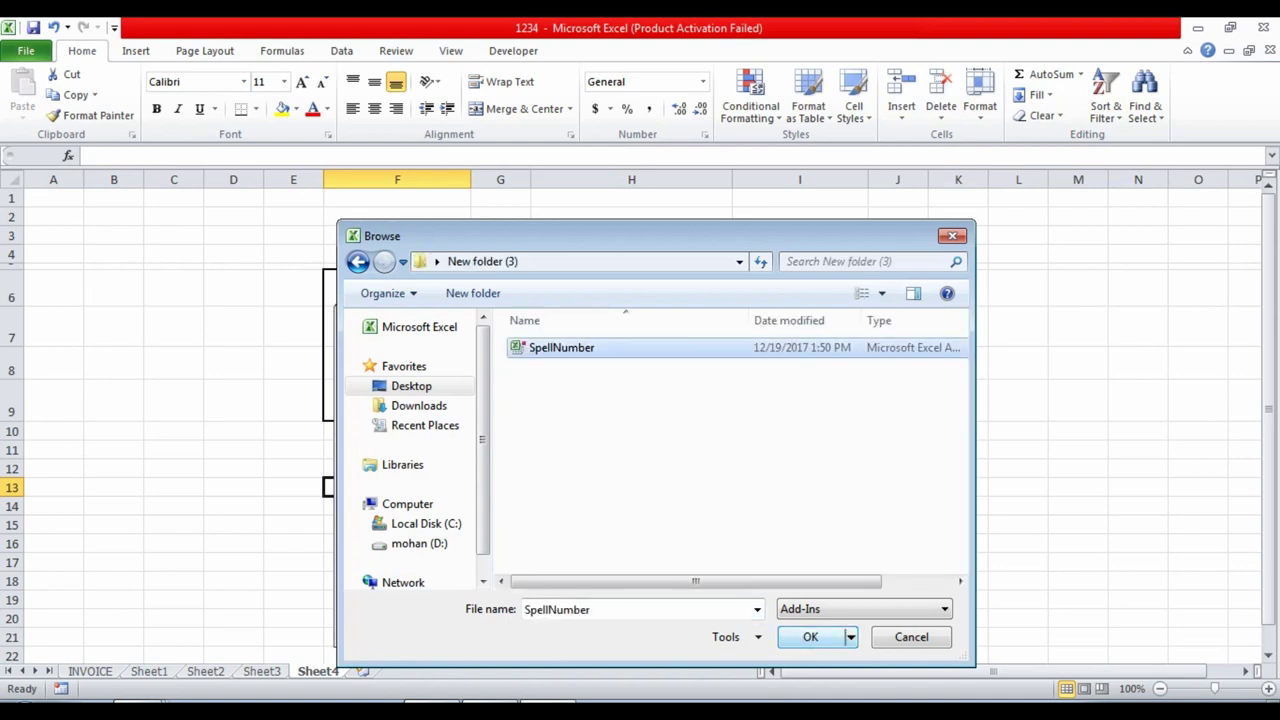
left_click(810, 637)
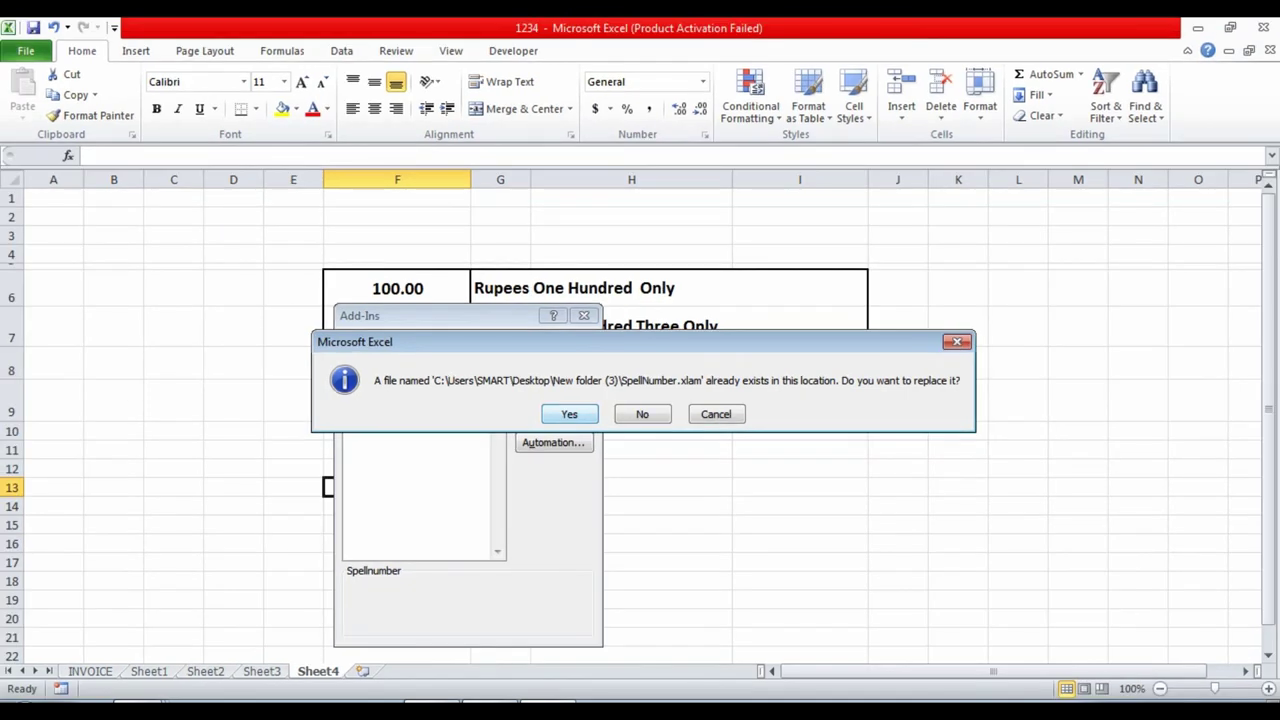
Step: Replace the existing SpellNumber.xlam and confirm the add-in as enabled
left_click(569, 414)
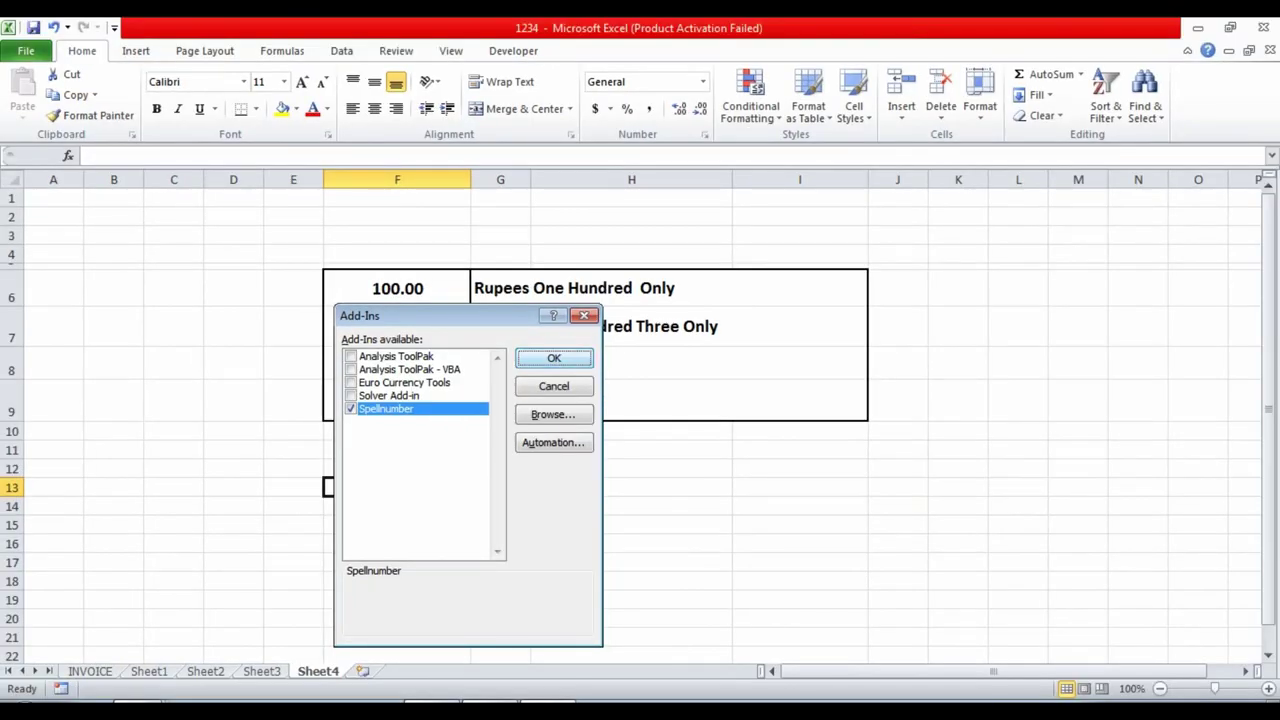
key("Return")
left_click(631, 468)
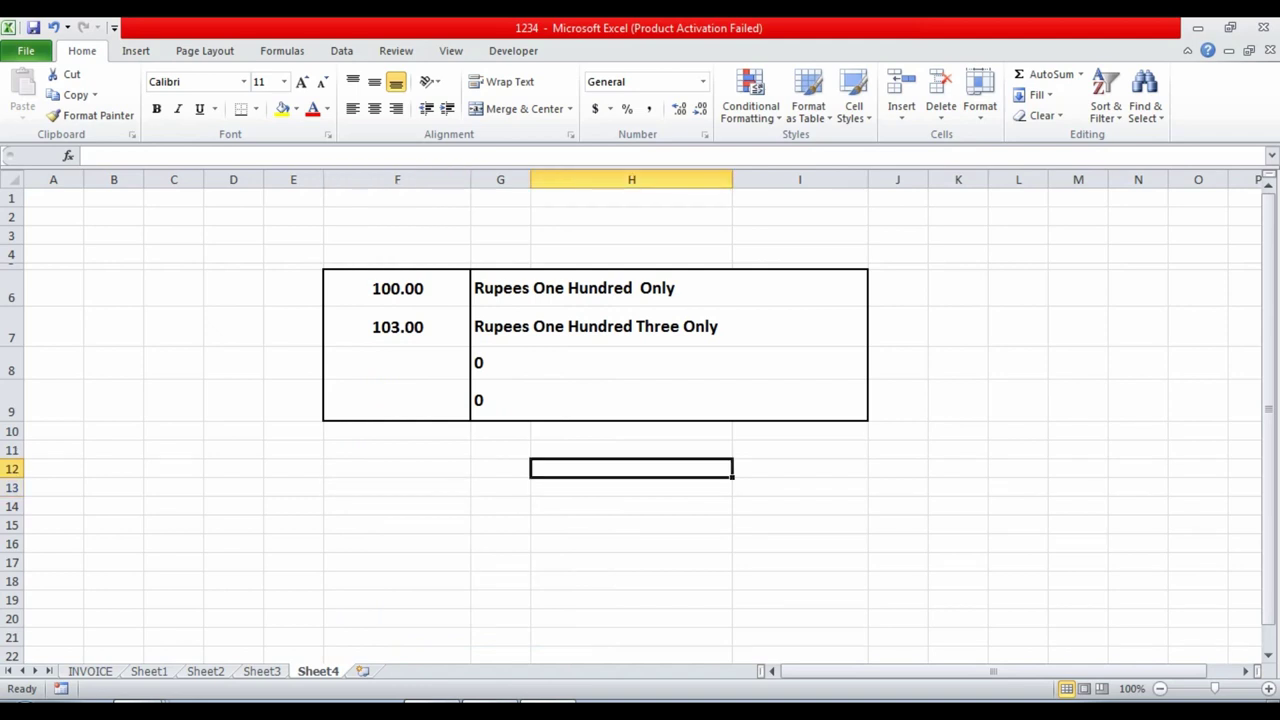
Step: Change F6 to 50, confirm G6 reads Rupees Fifty Only, and select the words range G6:I9
left_click(397, 288)
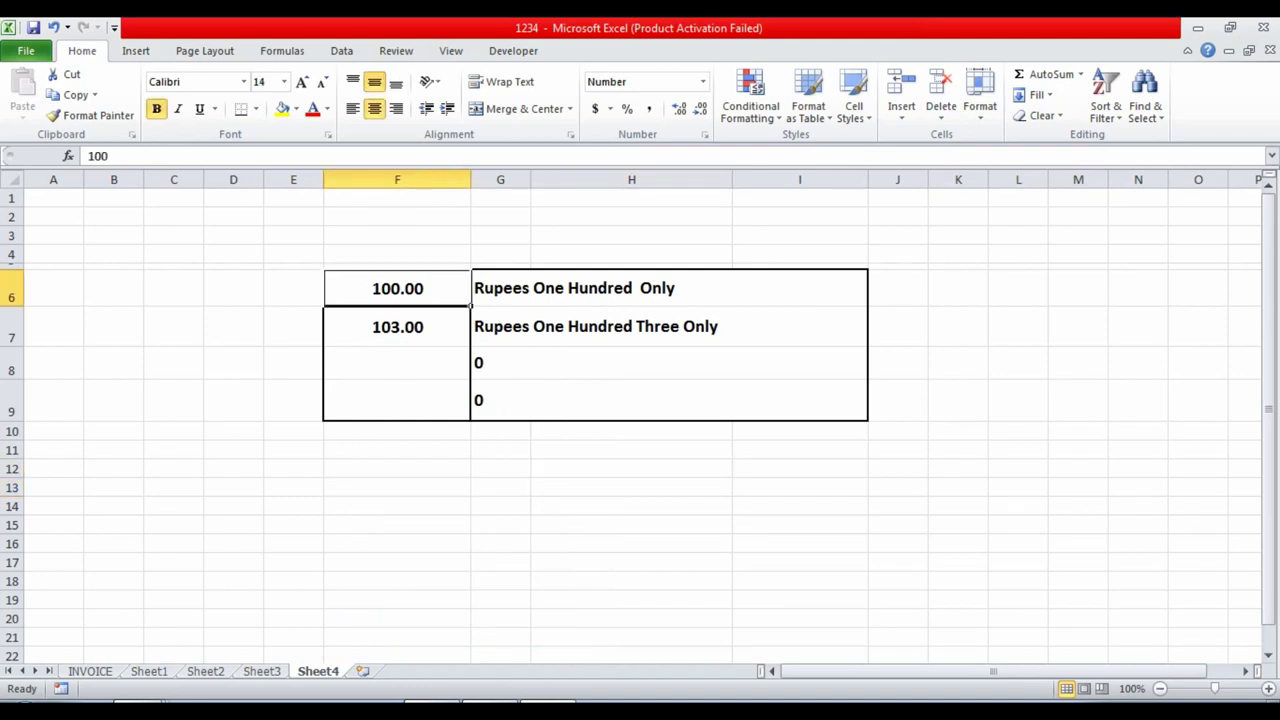
left_click(600, 400)
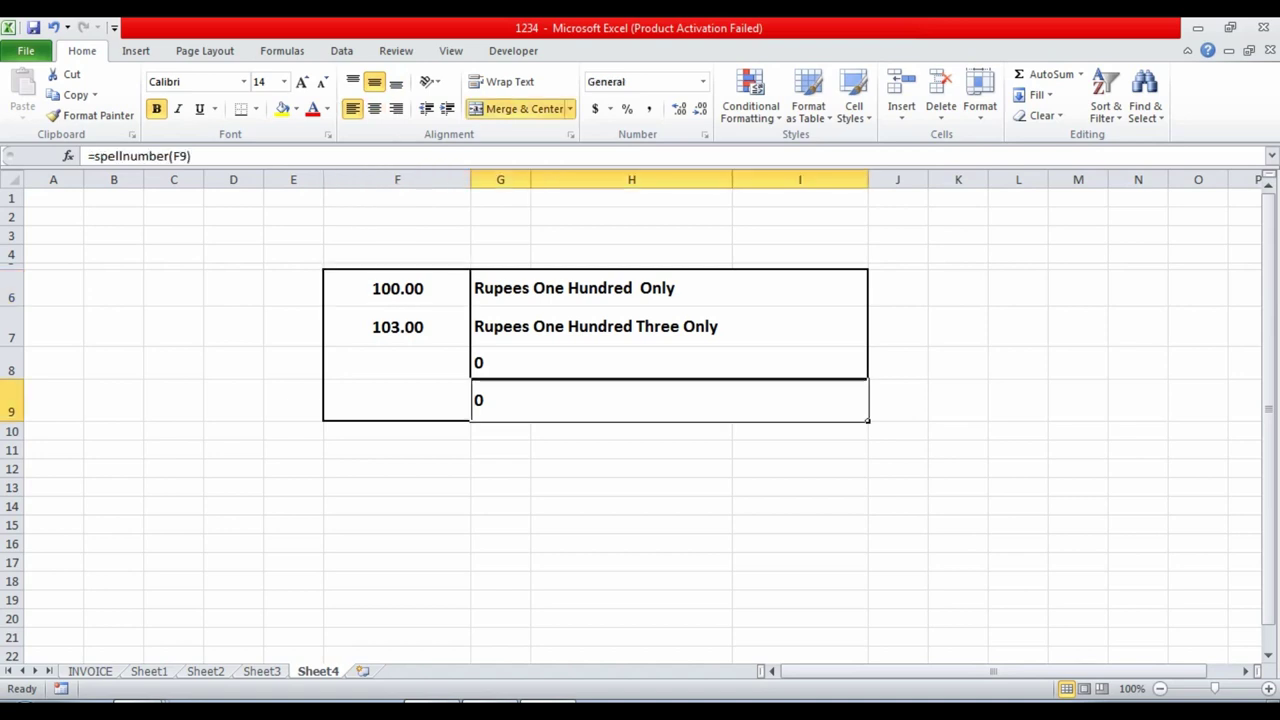
left_click(397, 288)
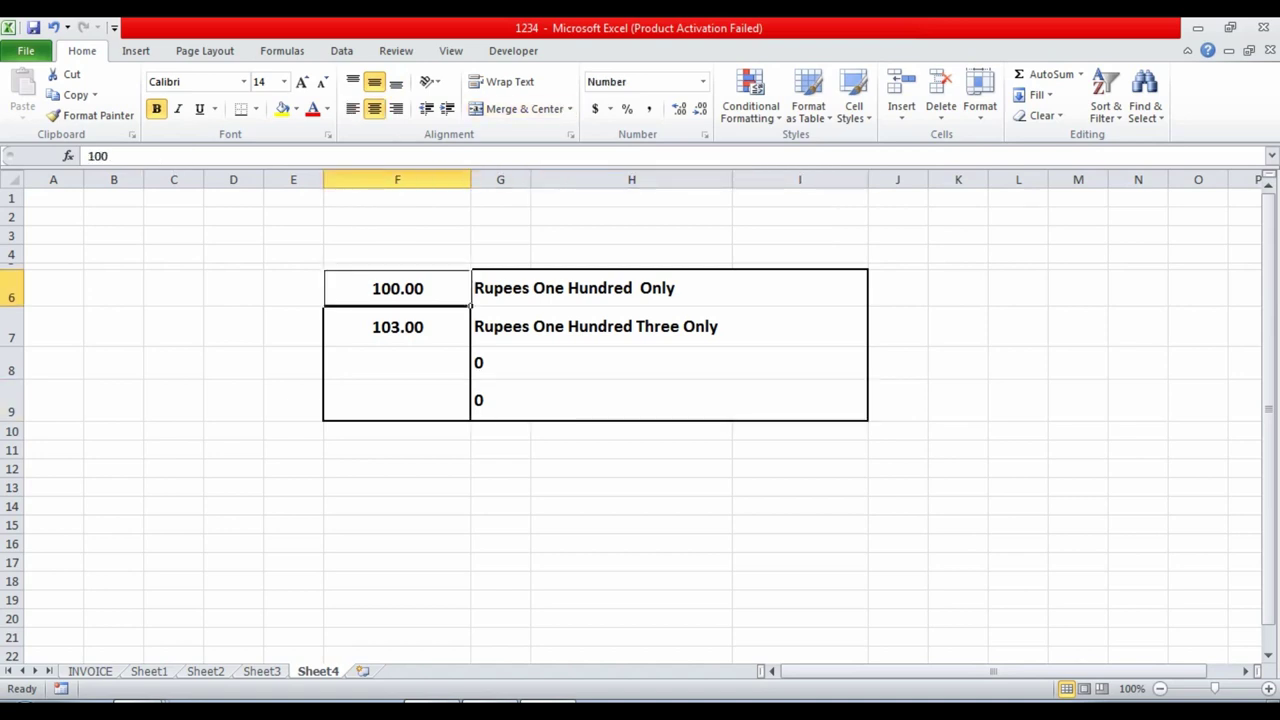
type("50")
key("Return")
left_click(631, 288)
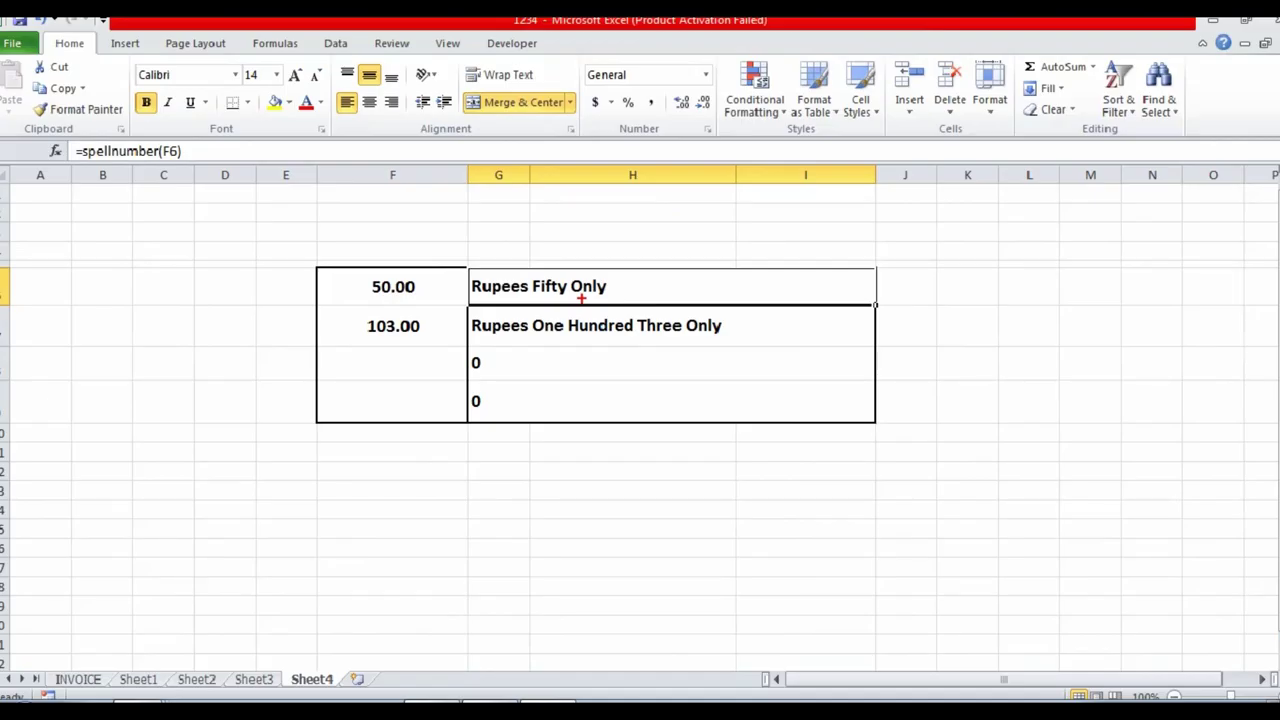
left_click(631, 400)
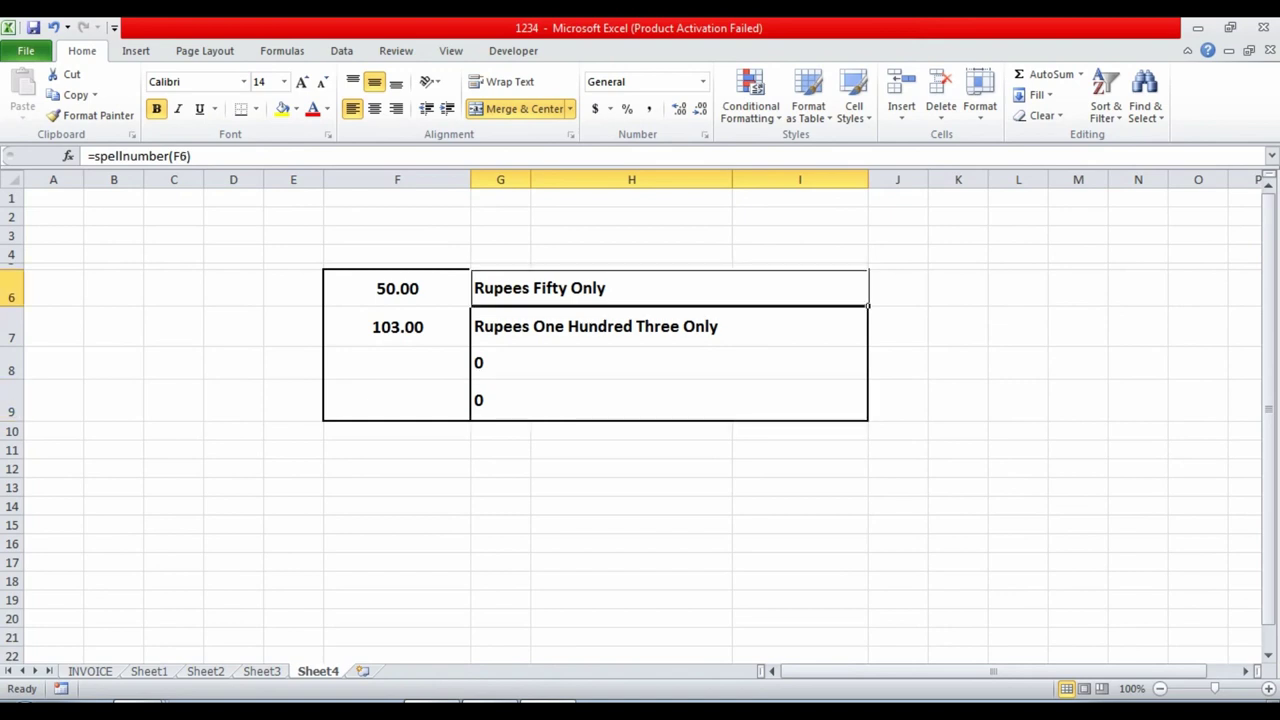
left_click_drag(631, 288, 631, 400)
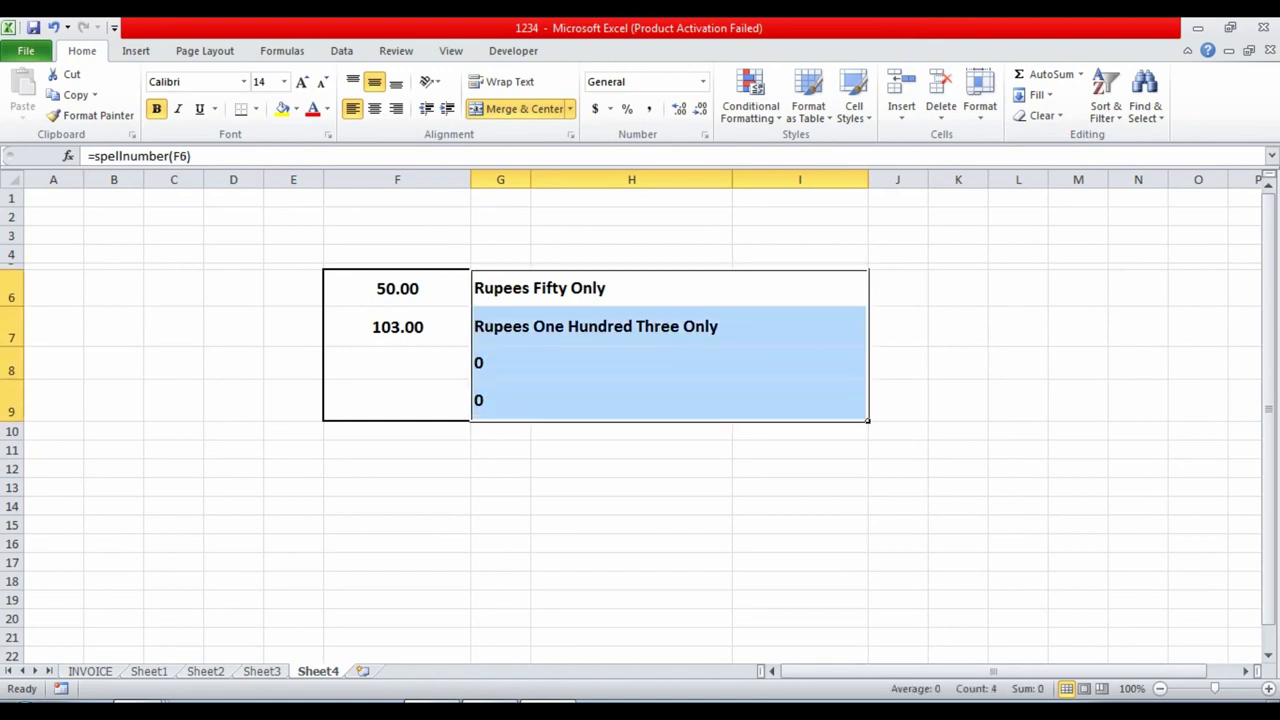
Step: Clear G6:I9 and retype =spellnumber(F6) in G6, giving Rupees Fifty Only
key("Delete")
left_click(631, 288)
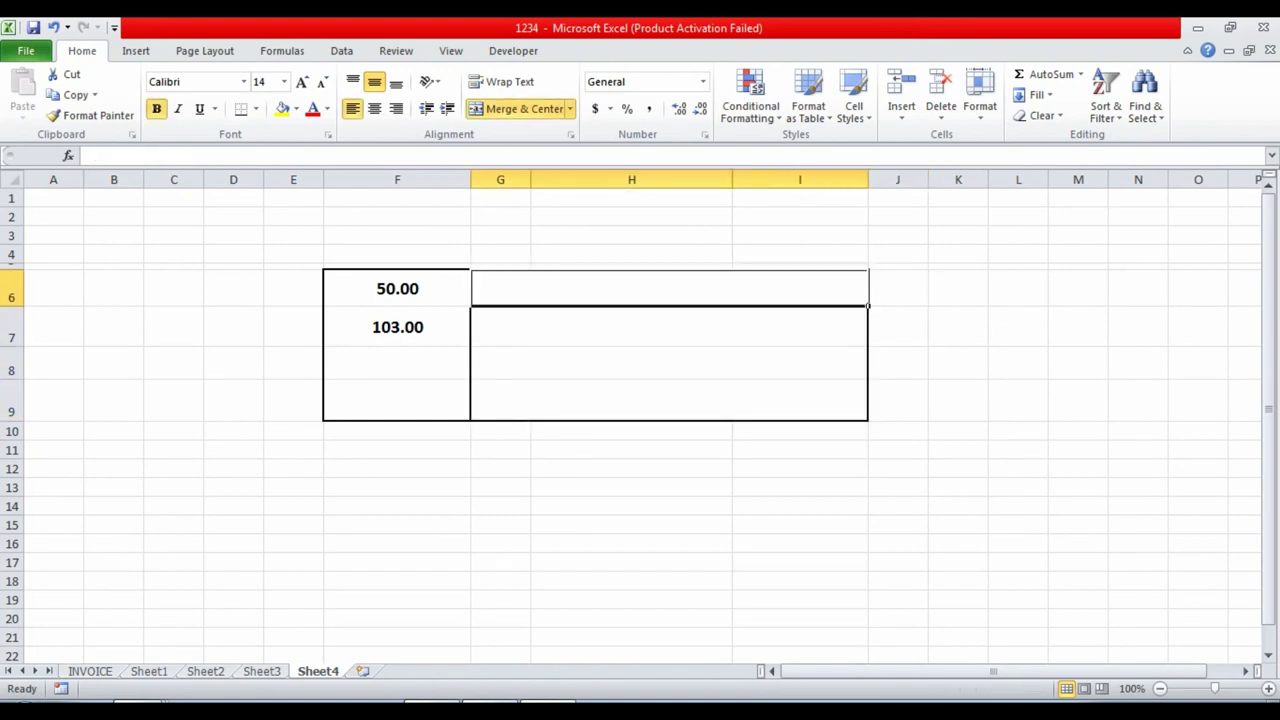
left_click(397, 288)
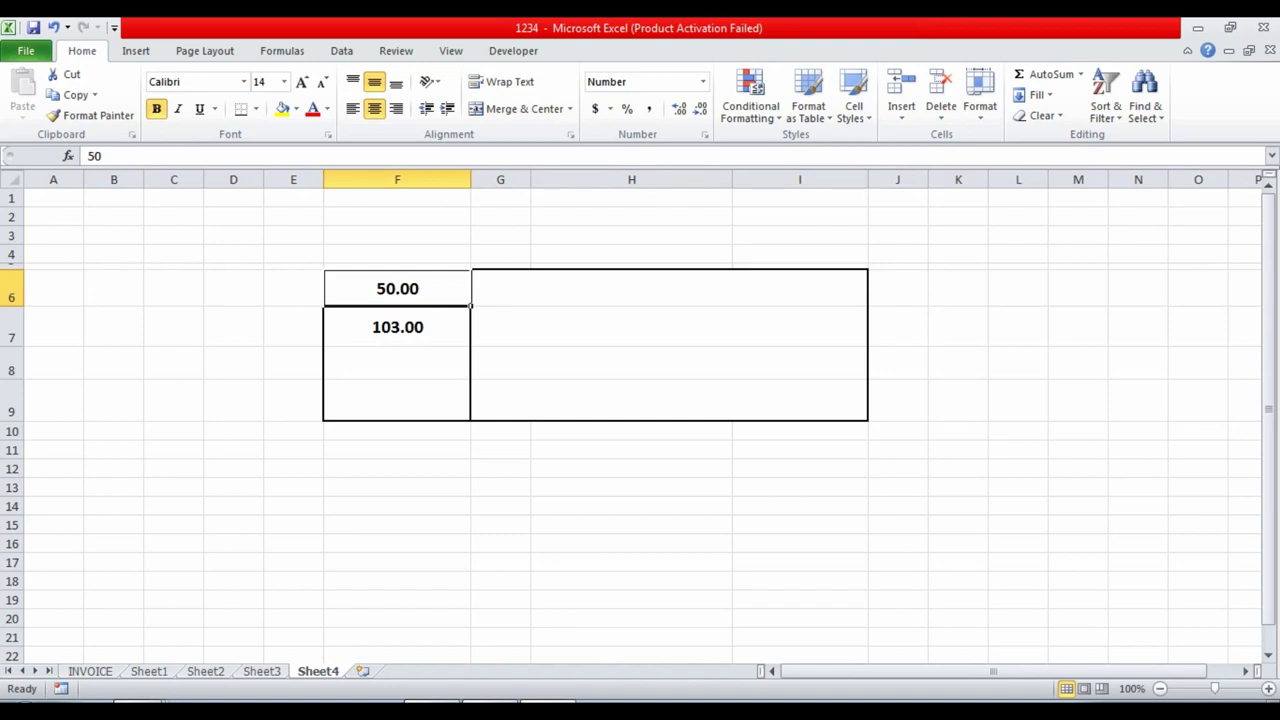
left_click(860, 300)
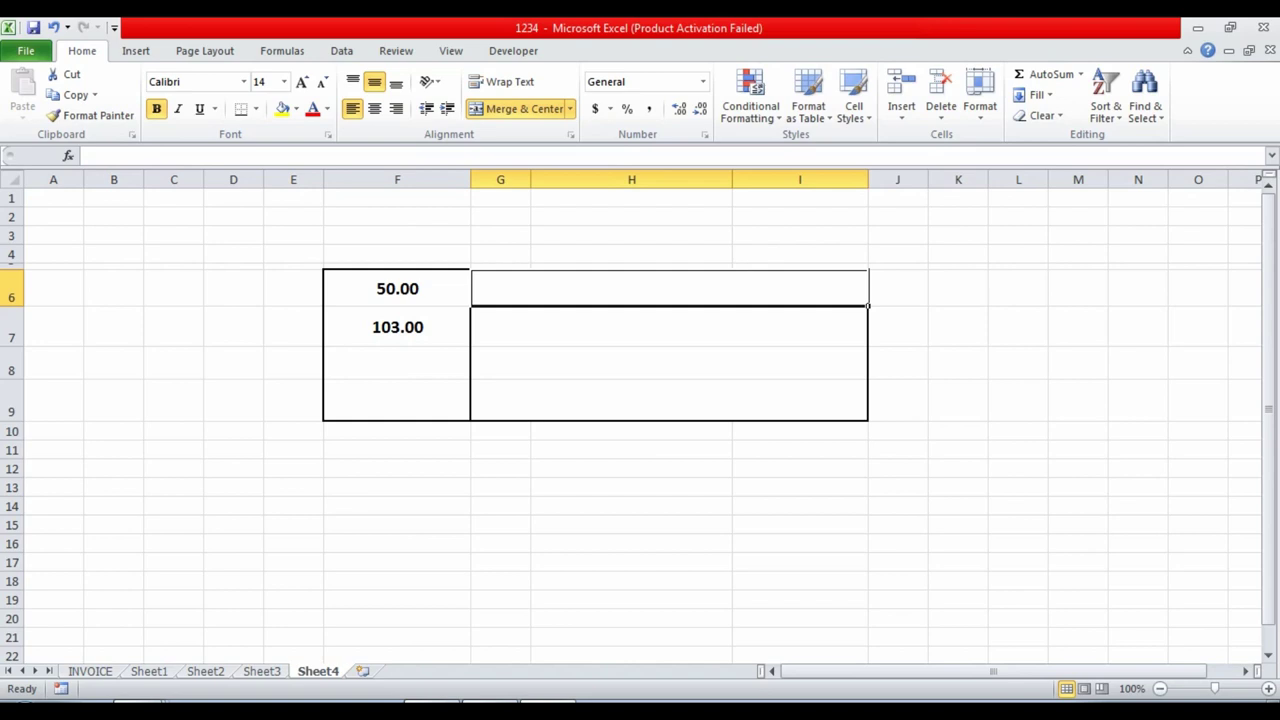
type("=")
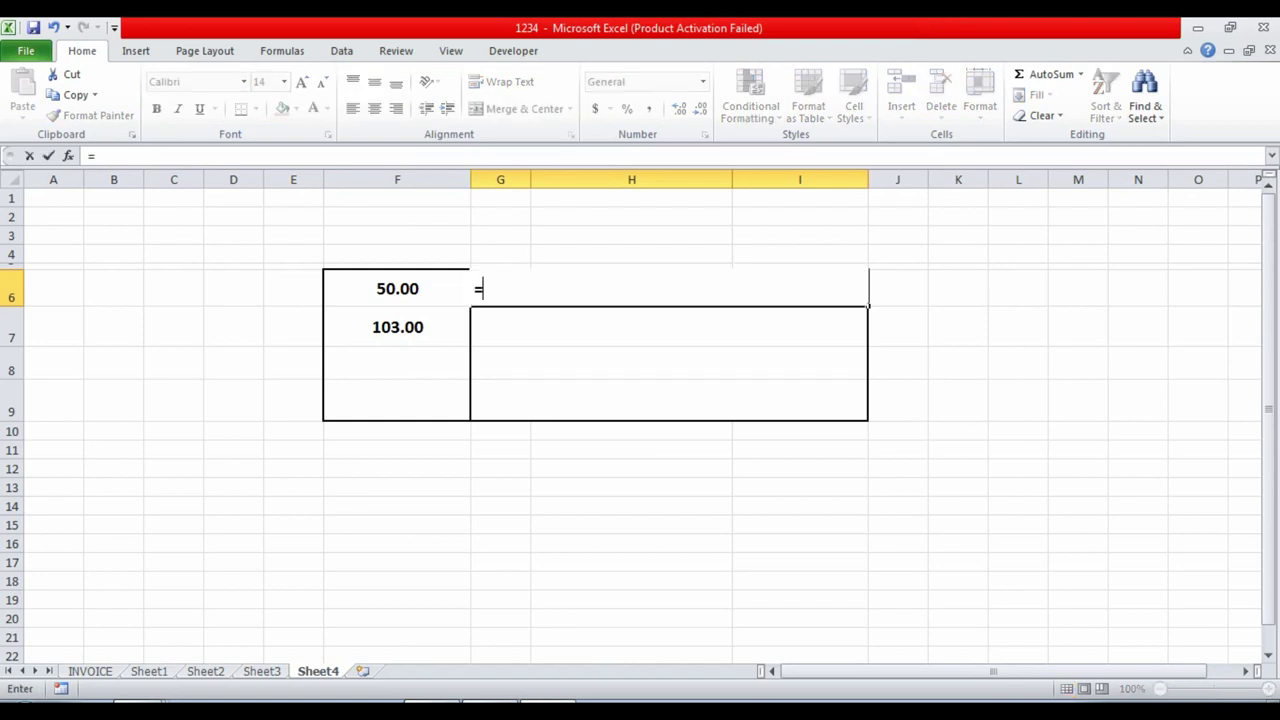
type("sp")
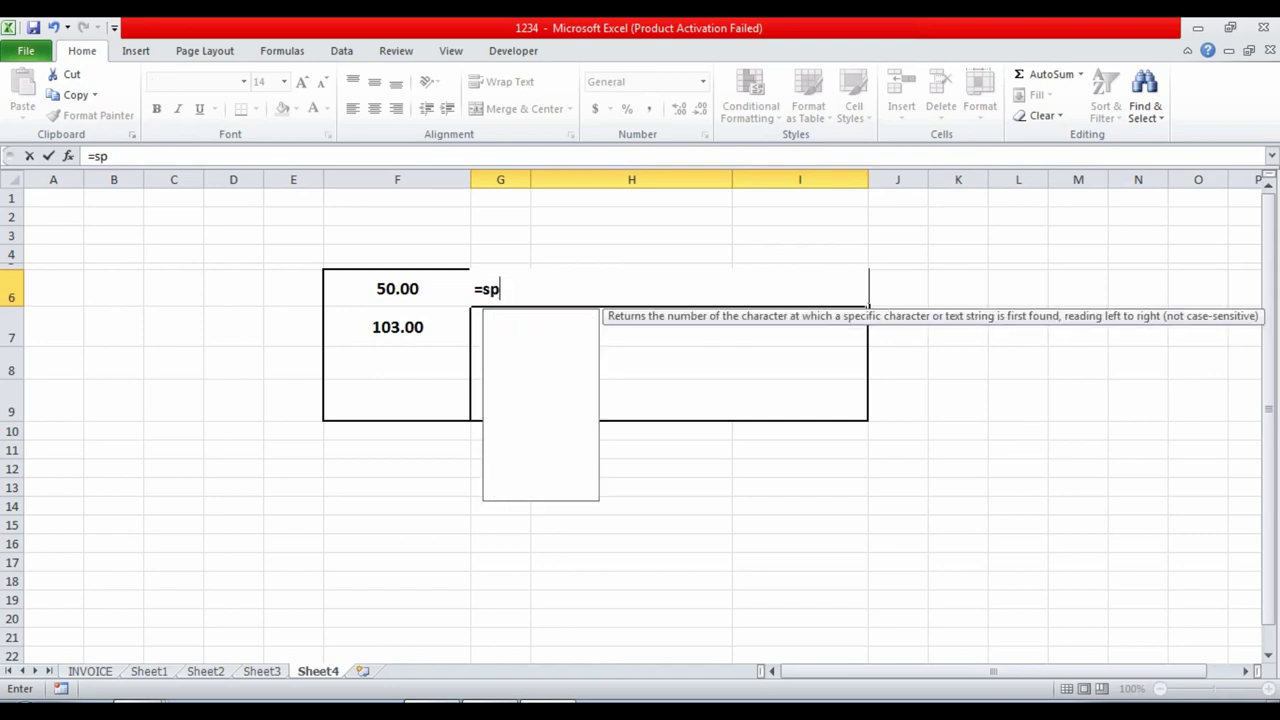
type("ell")
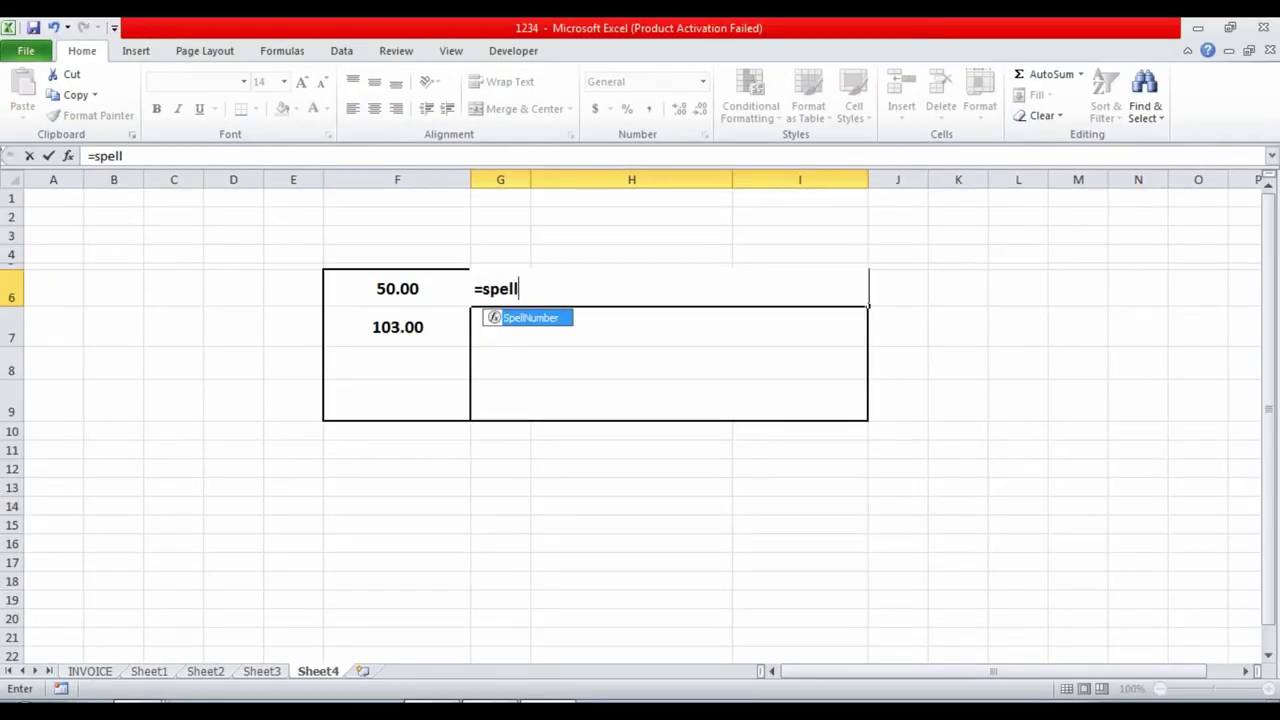
type("numbe")
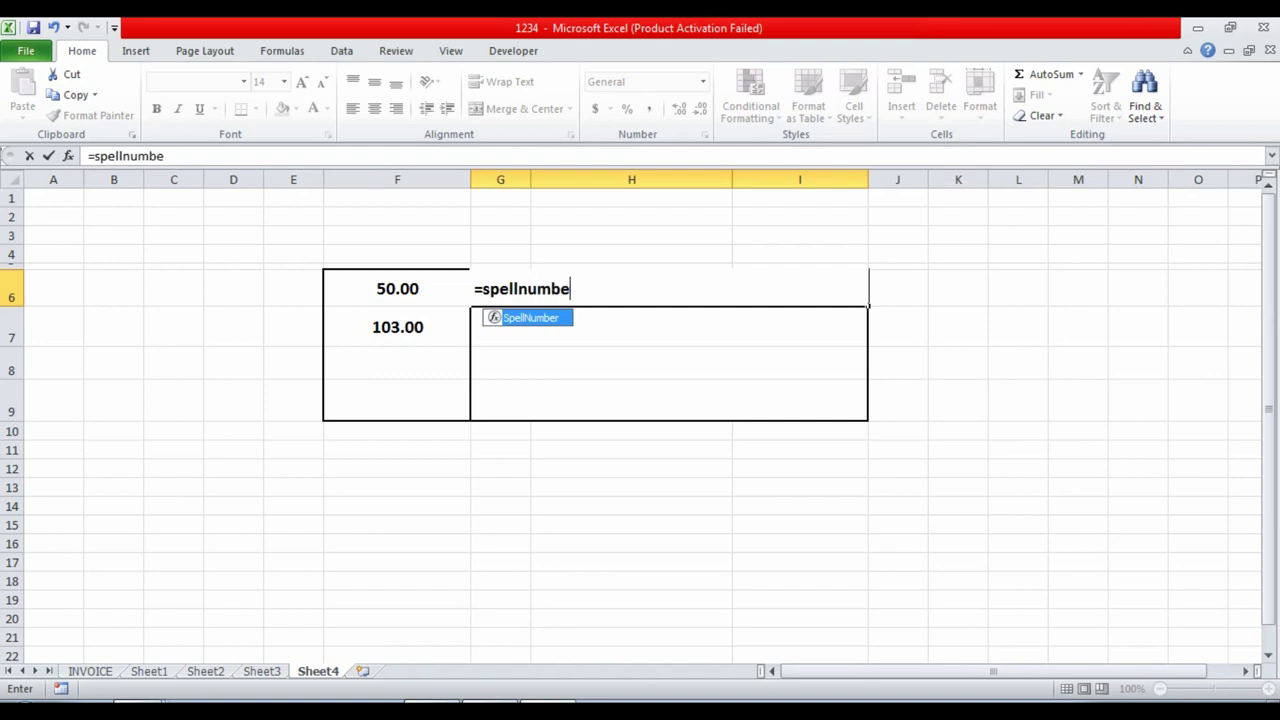
type("r")
type("(")
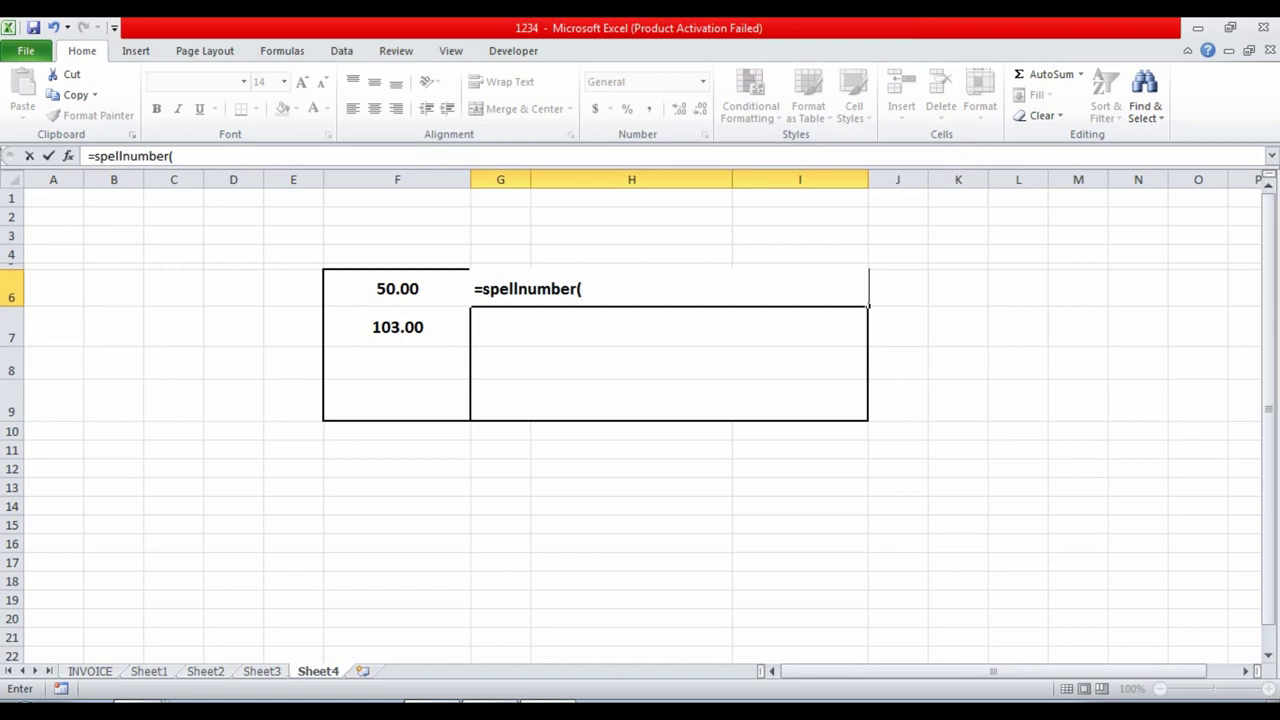
left_click(397, 288)
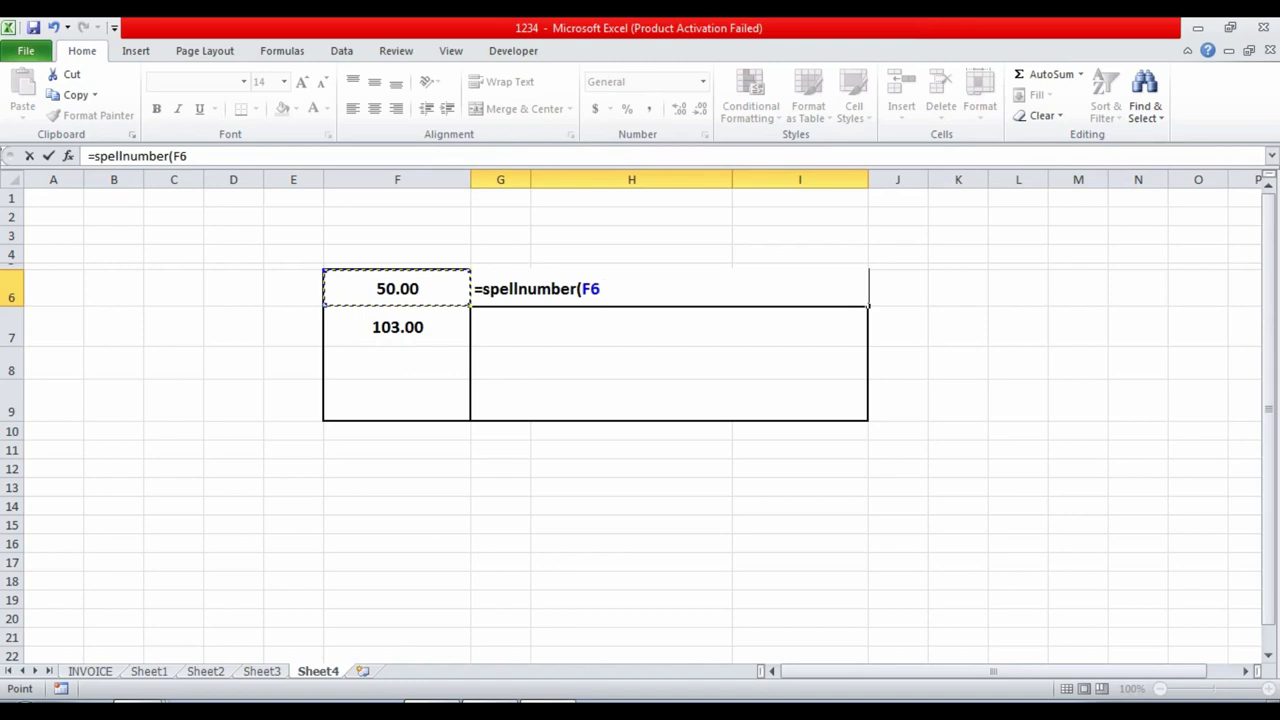
key("Return")
key("Up")
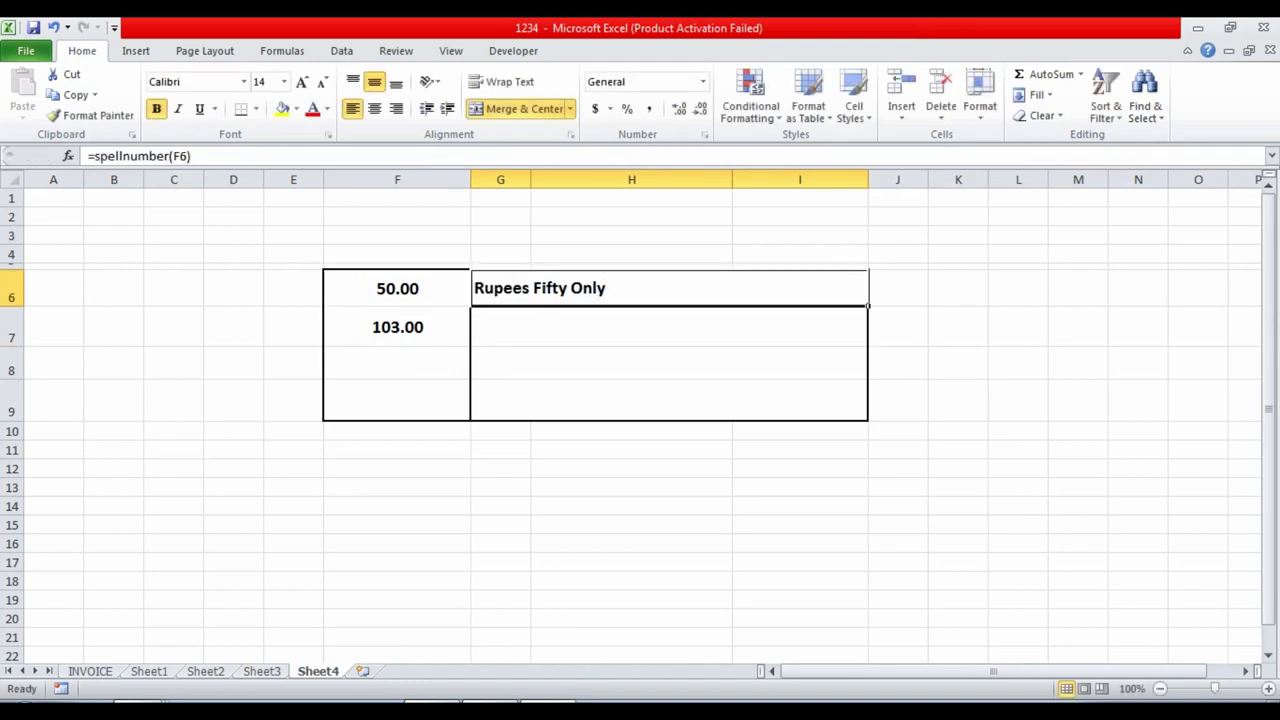
Step: Change the F6 amount to 140, then to 145.76
left_click(397, 288)
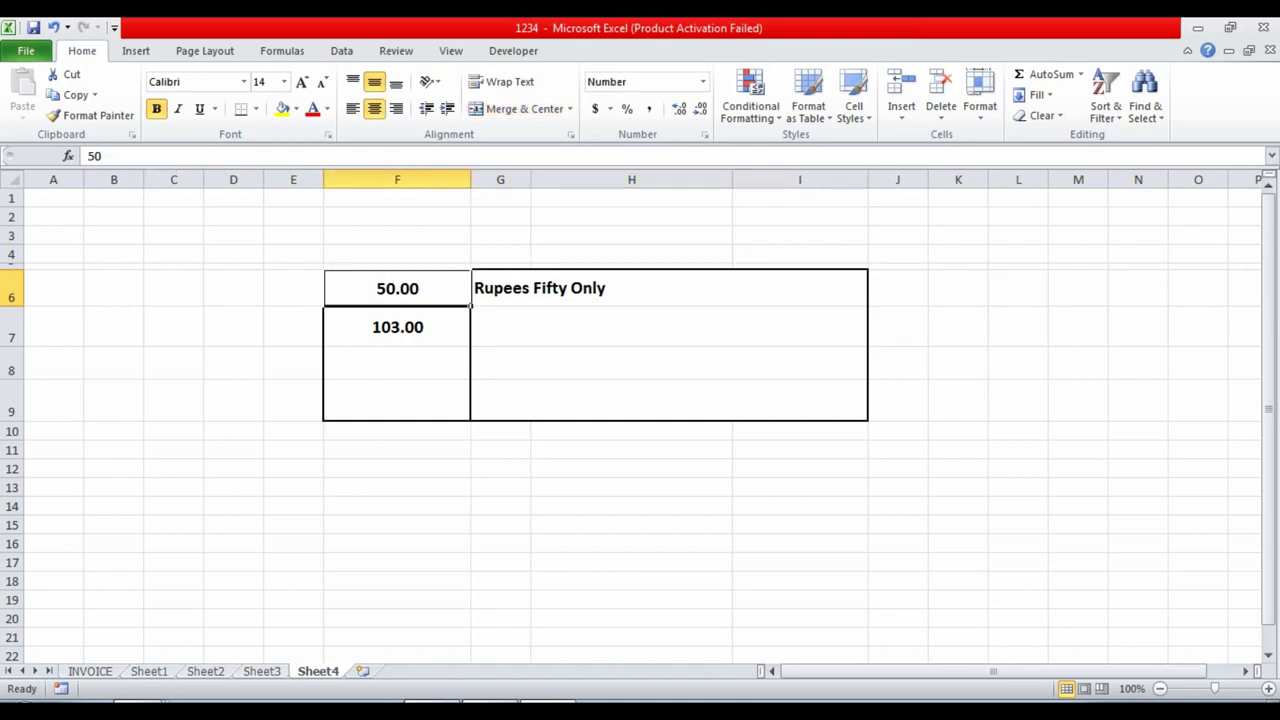
type("140")
key("Tab")
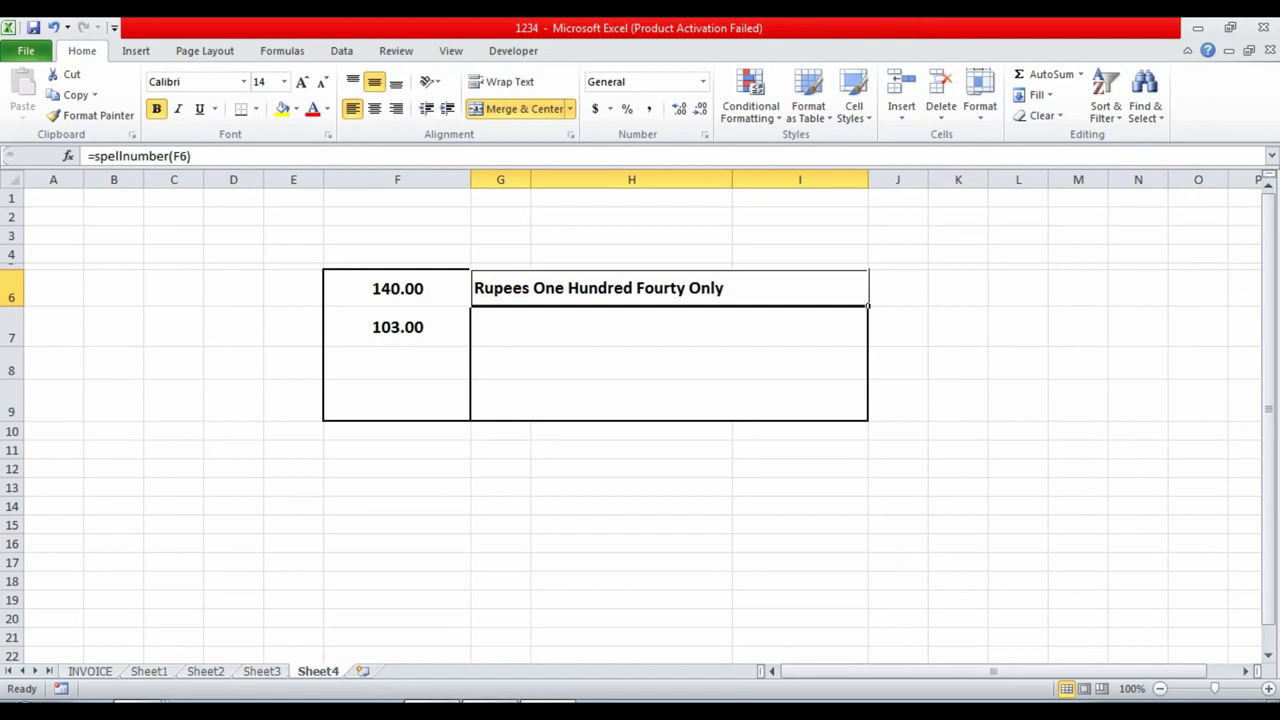
left_click(397, 288)
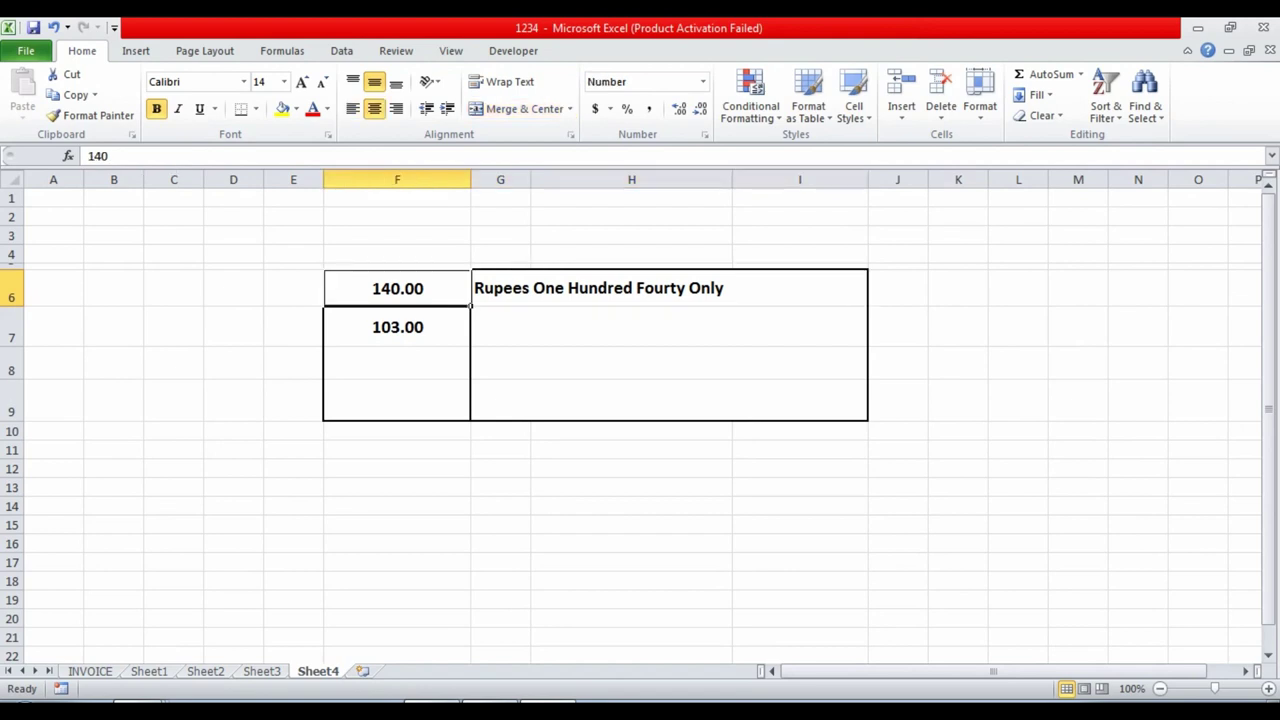
type("1")
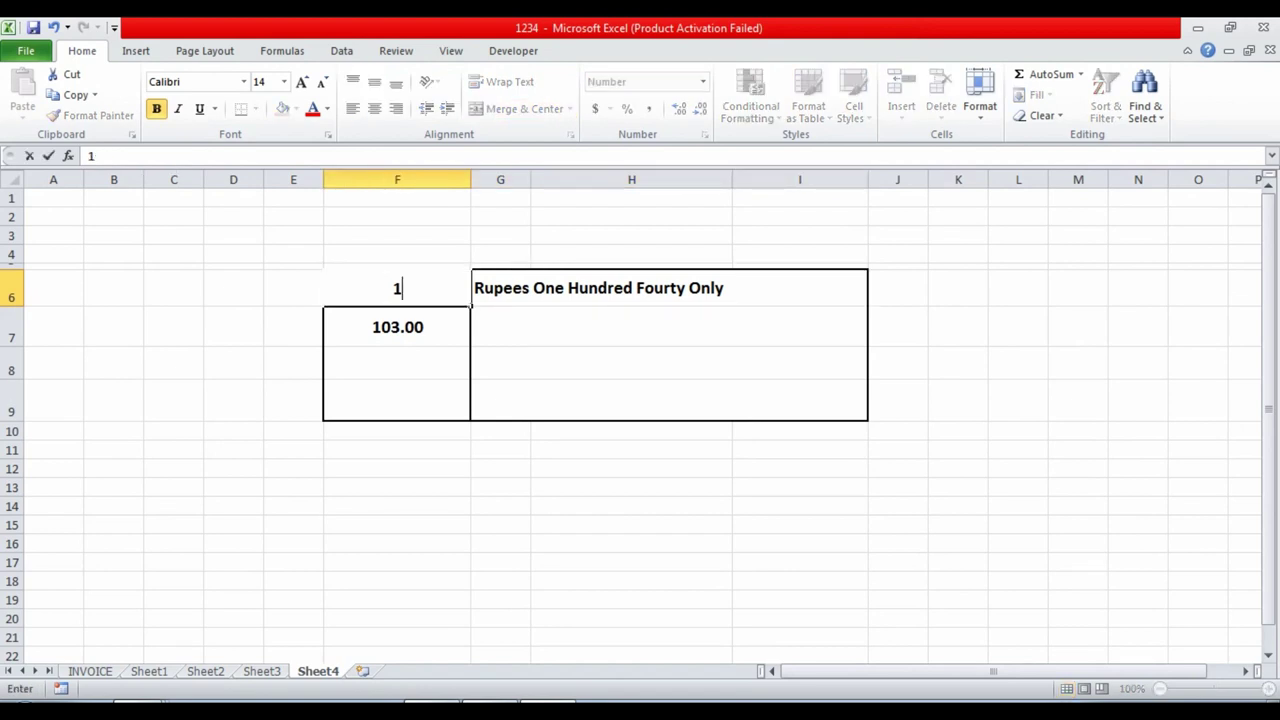
type("45.76")
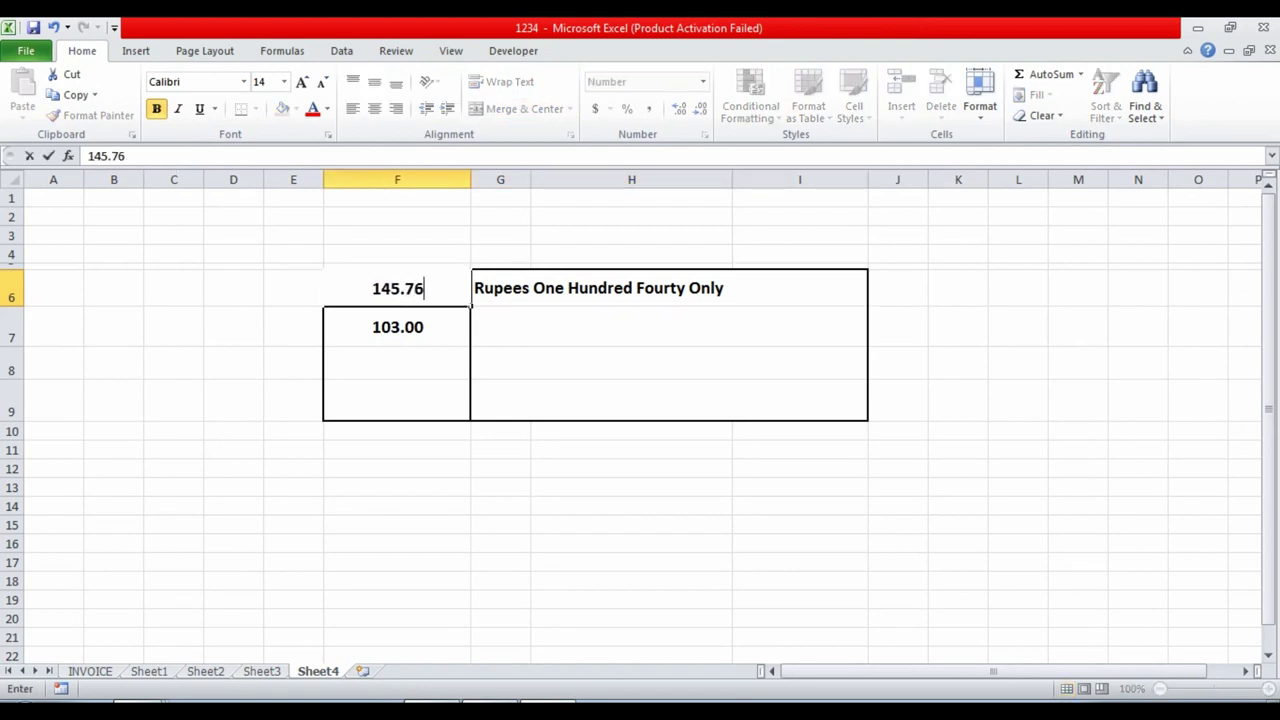
key("Return")
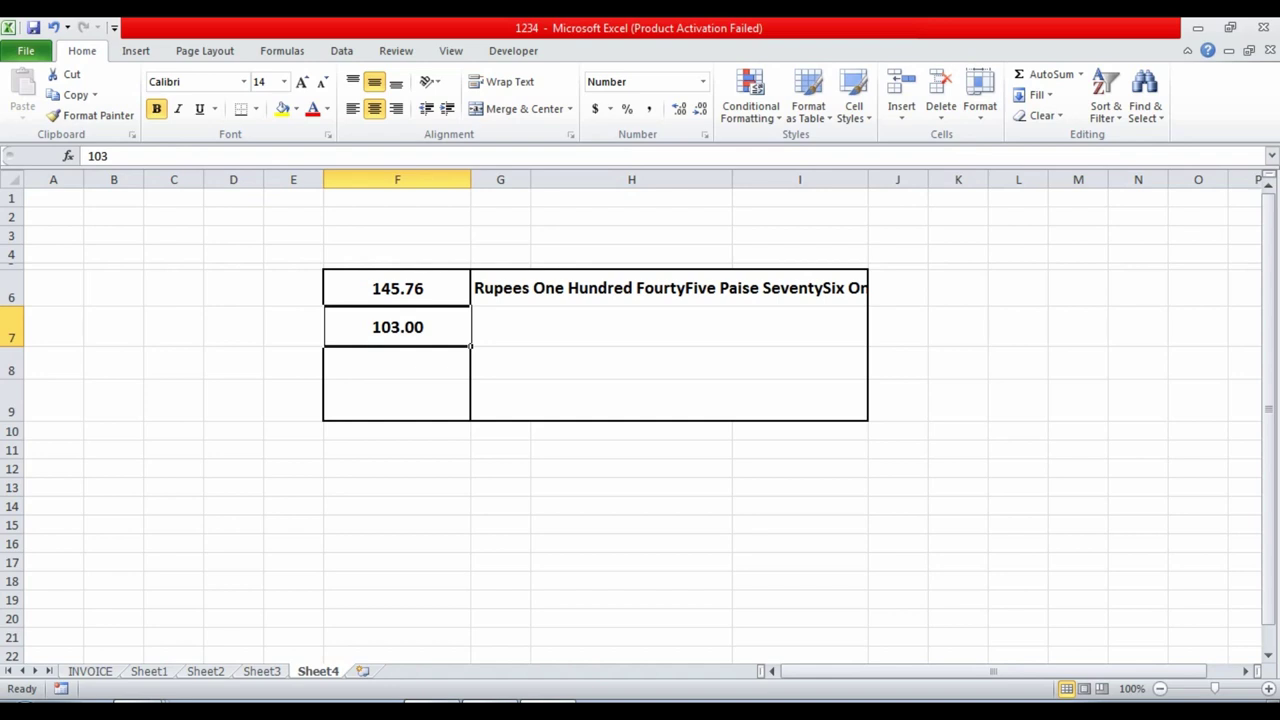
Step: Widen column I so the words fit, then move to the Sheet3 invoice
left_click_drag(868, 179, 961, 179)
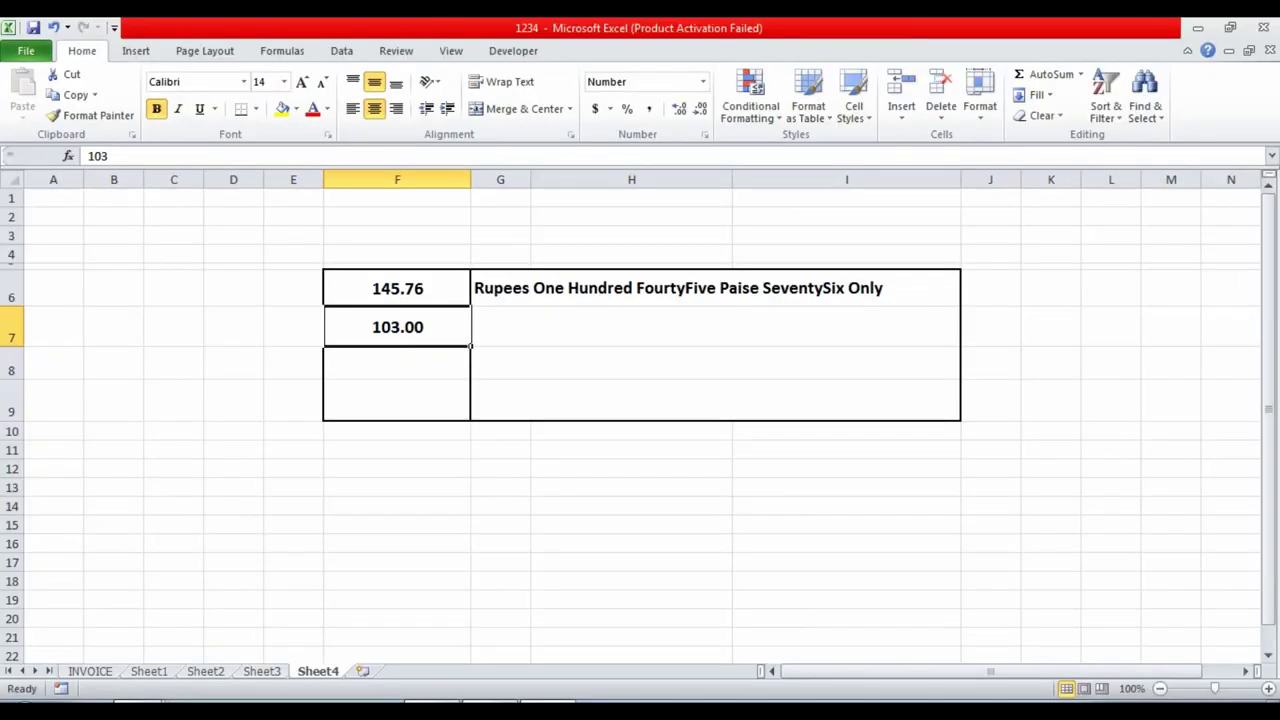
left_click(715, 326)
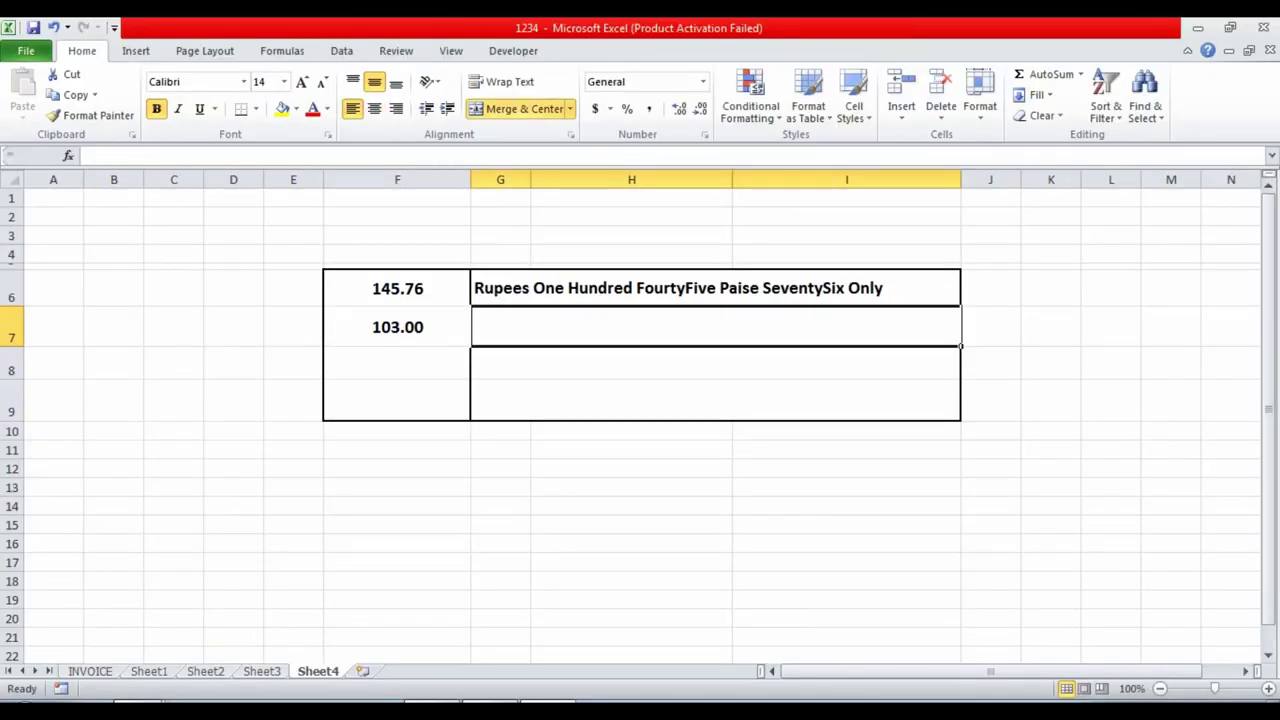
key("ctrl+Page_Up")
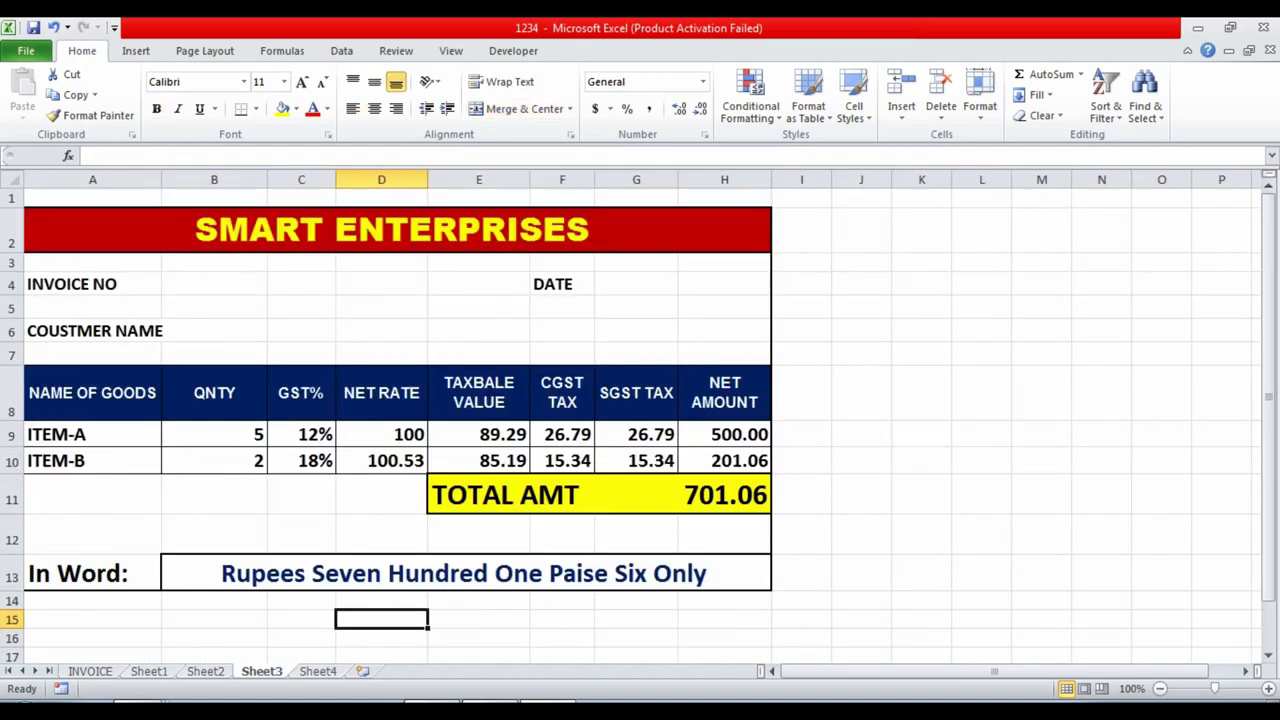
left_click(214, 494)
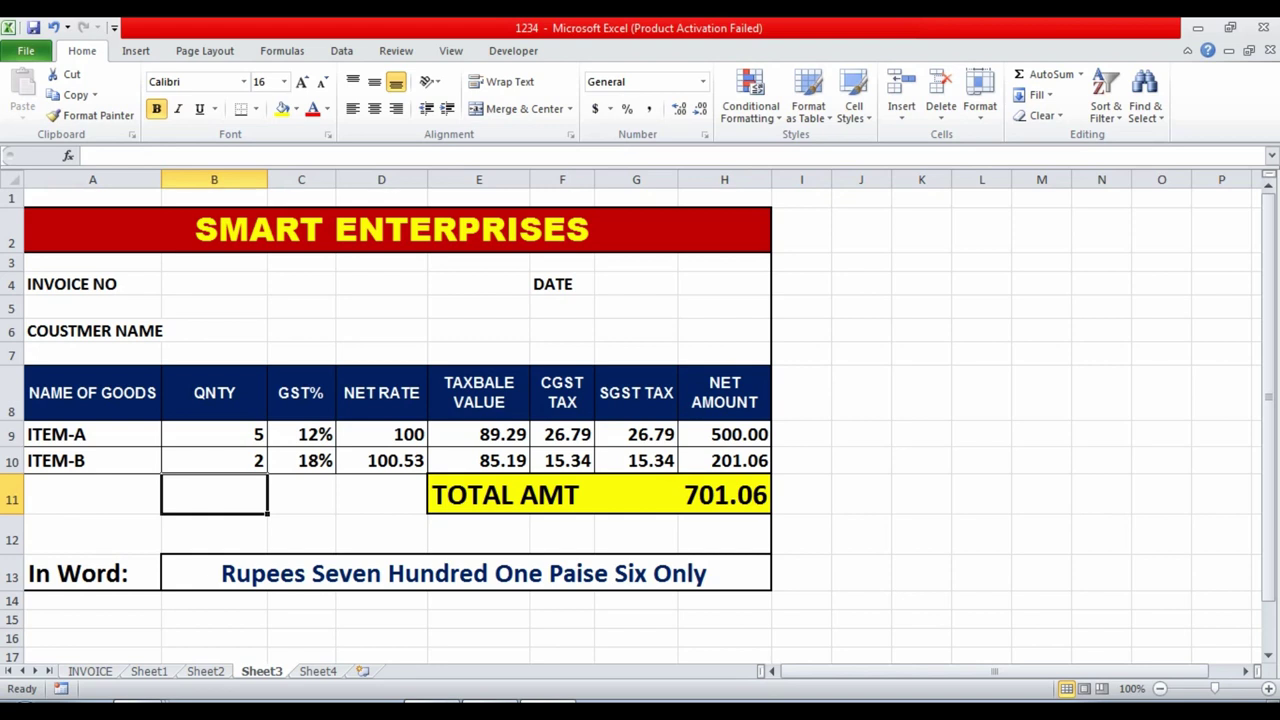
left_click(465, 573)
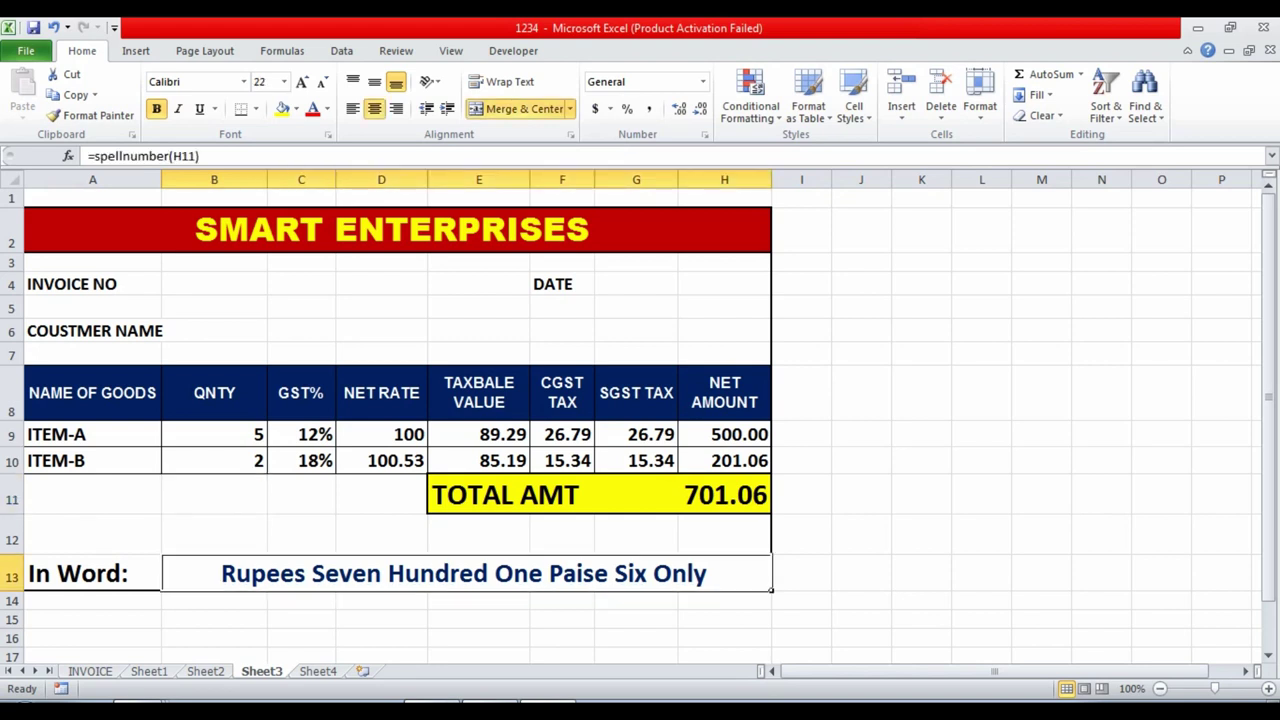
left_click(861, 392)
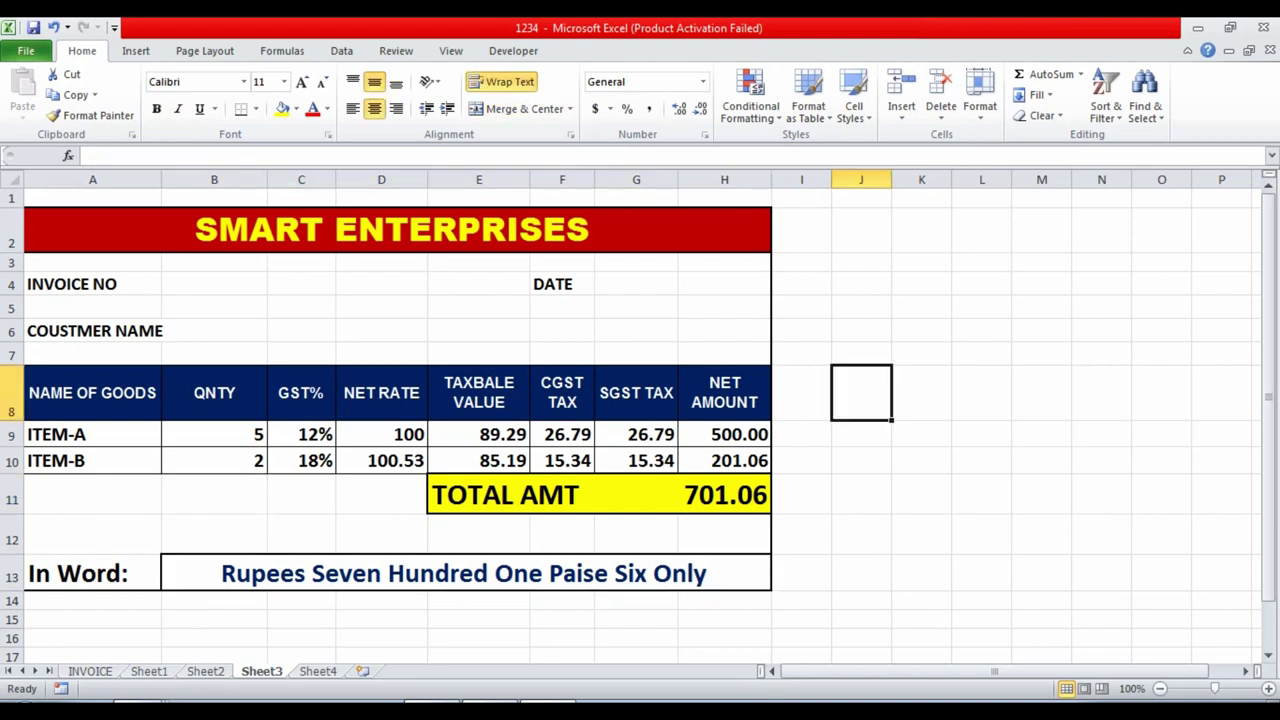
scroll(640, 420, "down", 1)
scroll(640, 420, "up", 1)
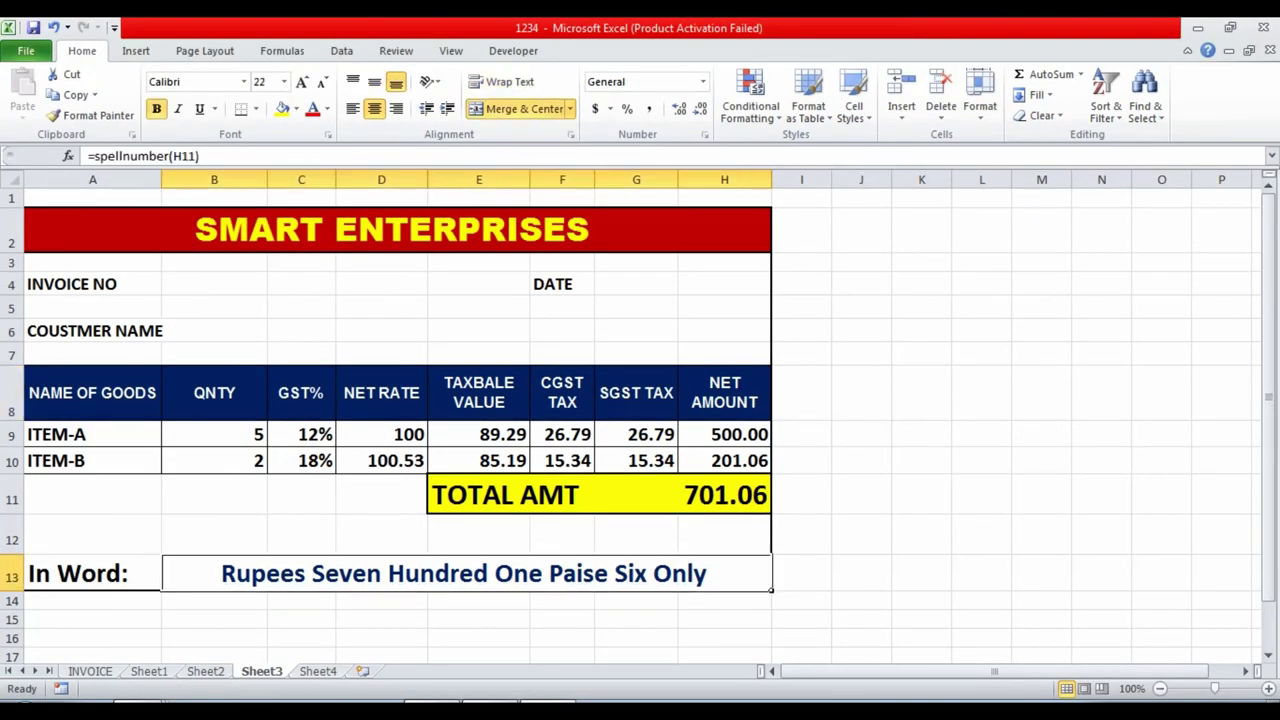
Step: Try quantities of 1 for ITEM-A and ITEM-B and a net rate of 100 for ITEM-B
left_click(265, 443)
type("1")
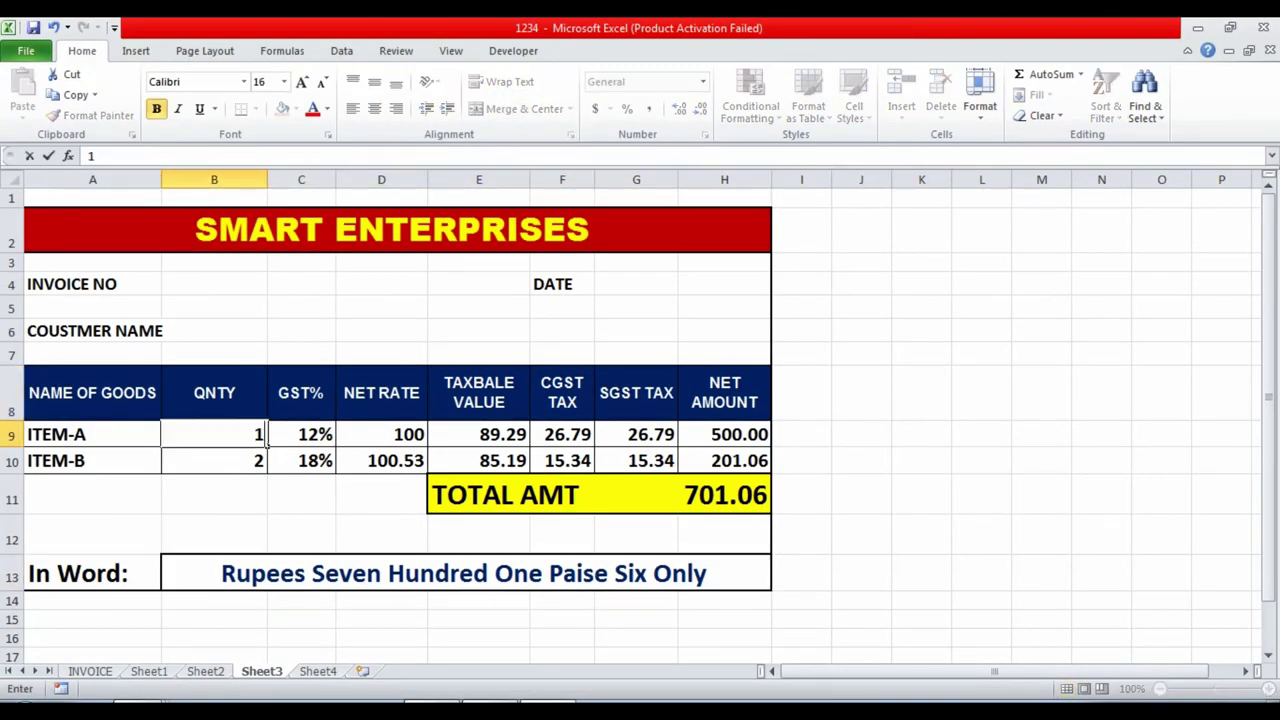
key("Return")
type("1")
key("Return")
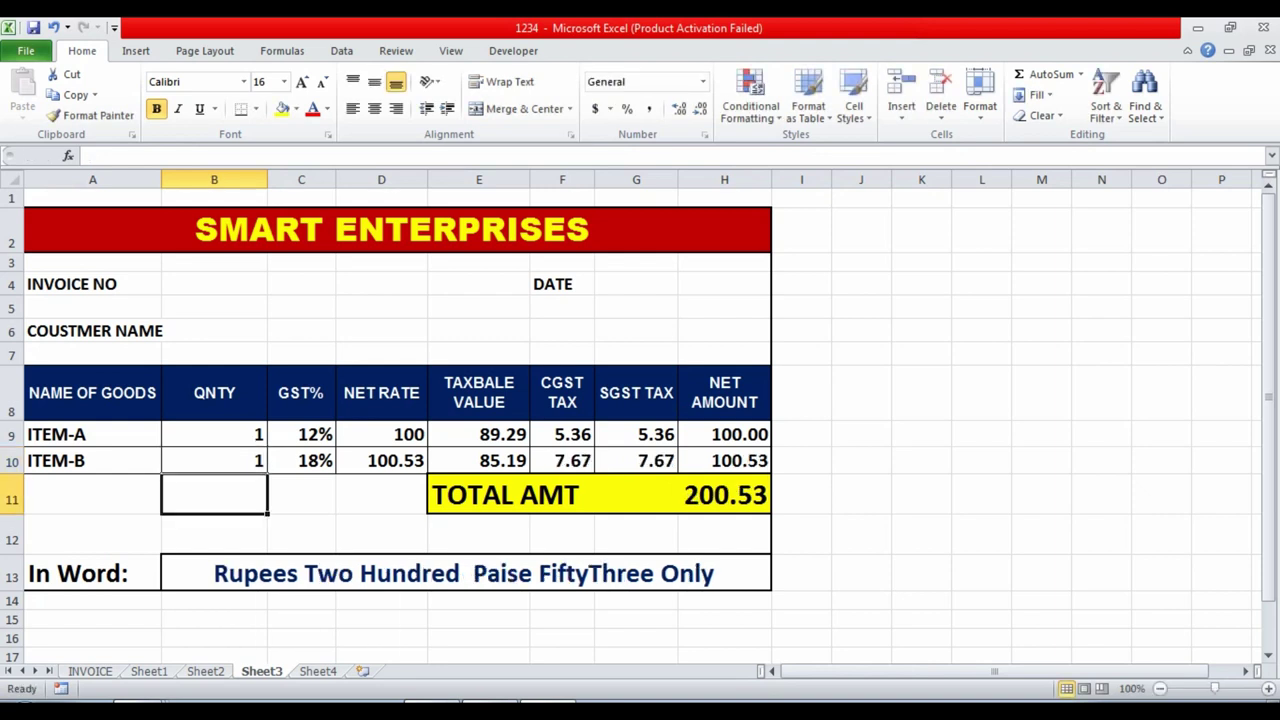
left_click(381, 460)
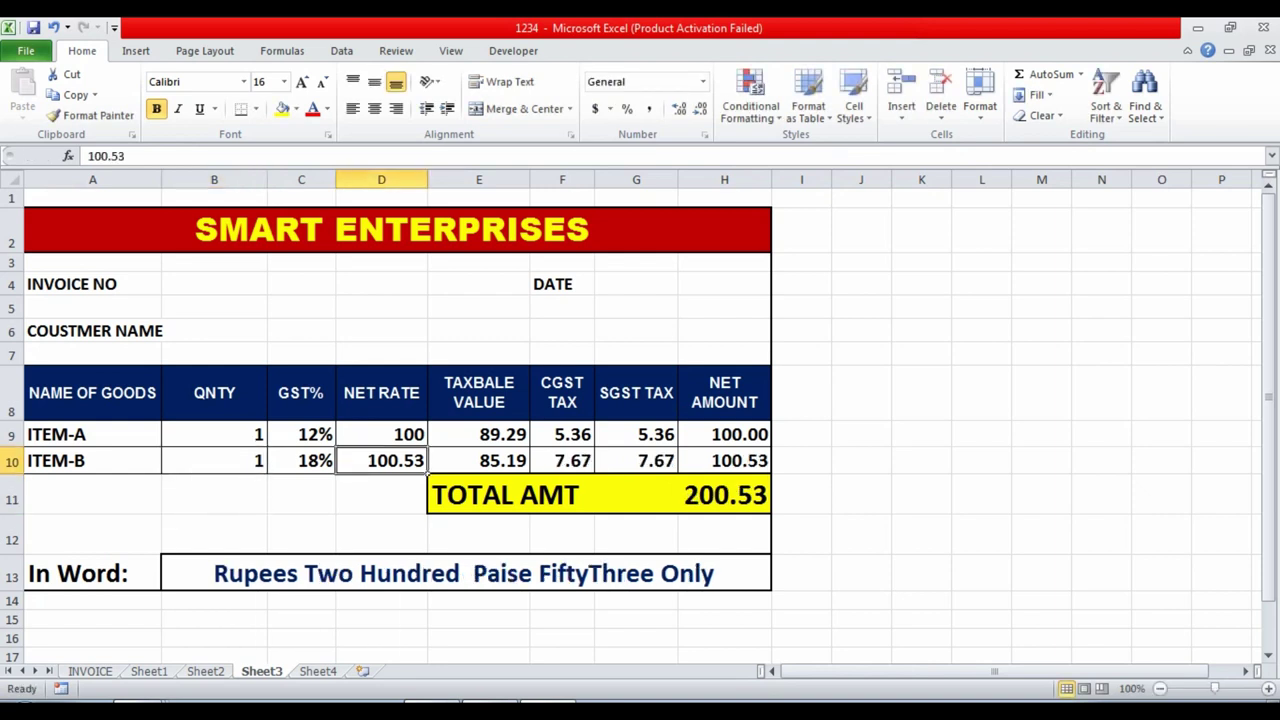
type("100")
key("Return")
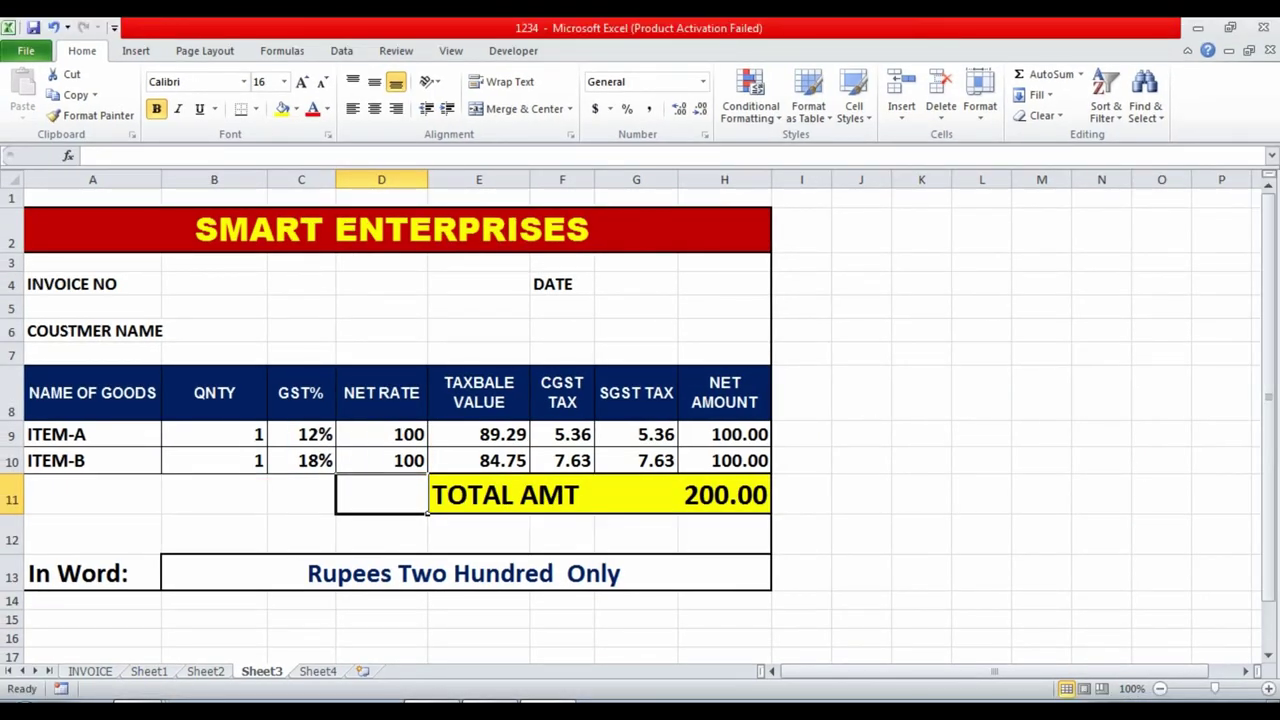
Step: Set both quantities back to 5, widen column H, and check the total formula
left_click(214, 434)
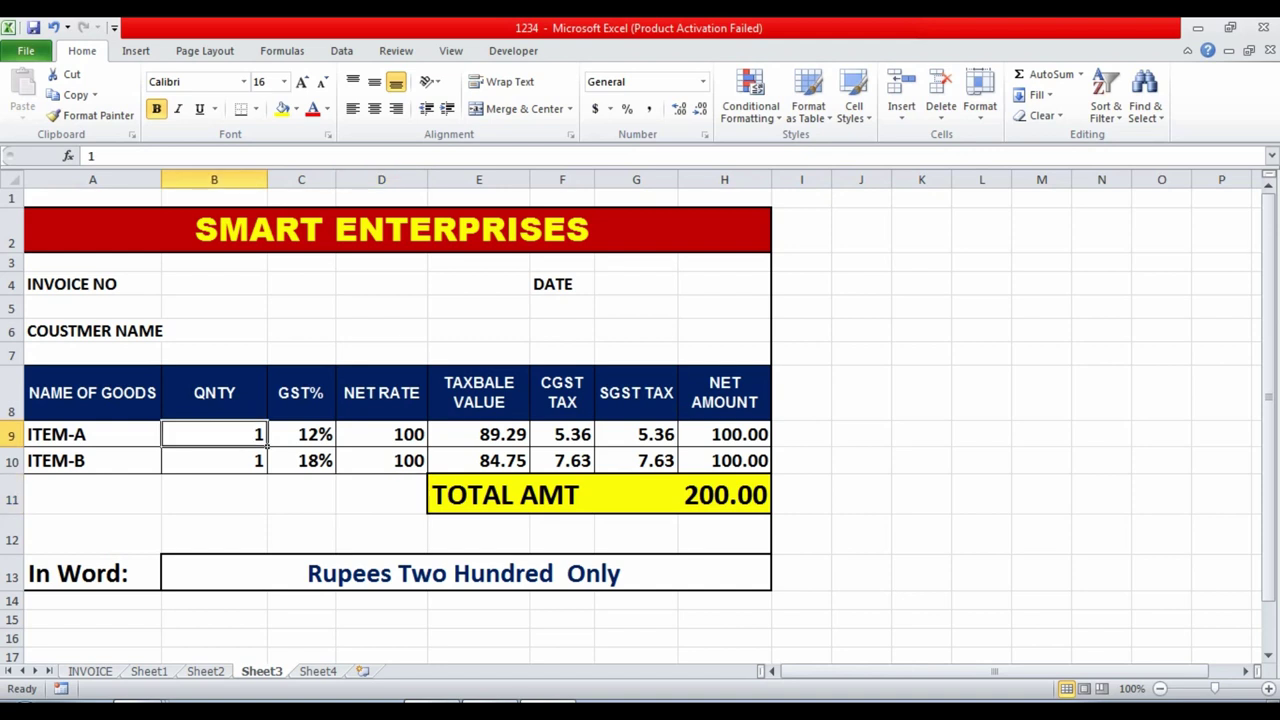
type("5")
key("Return")
type("5")
key("Return")
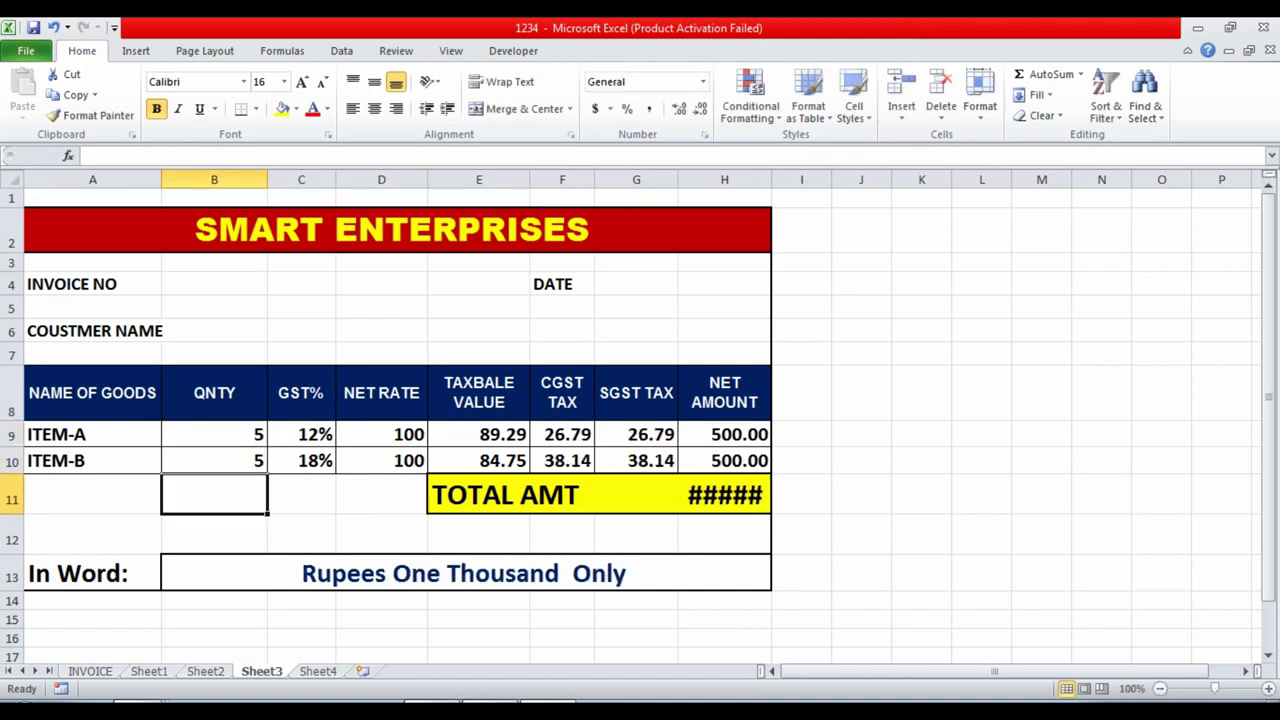
left_click(214, 460)
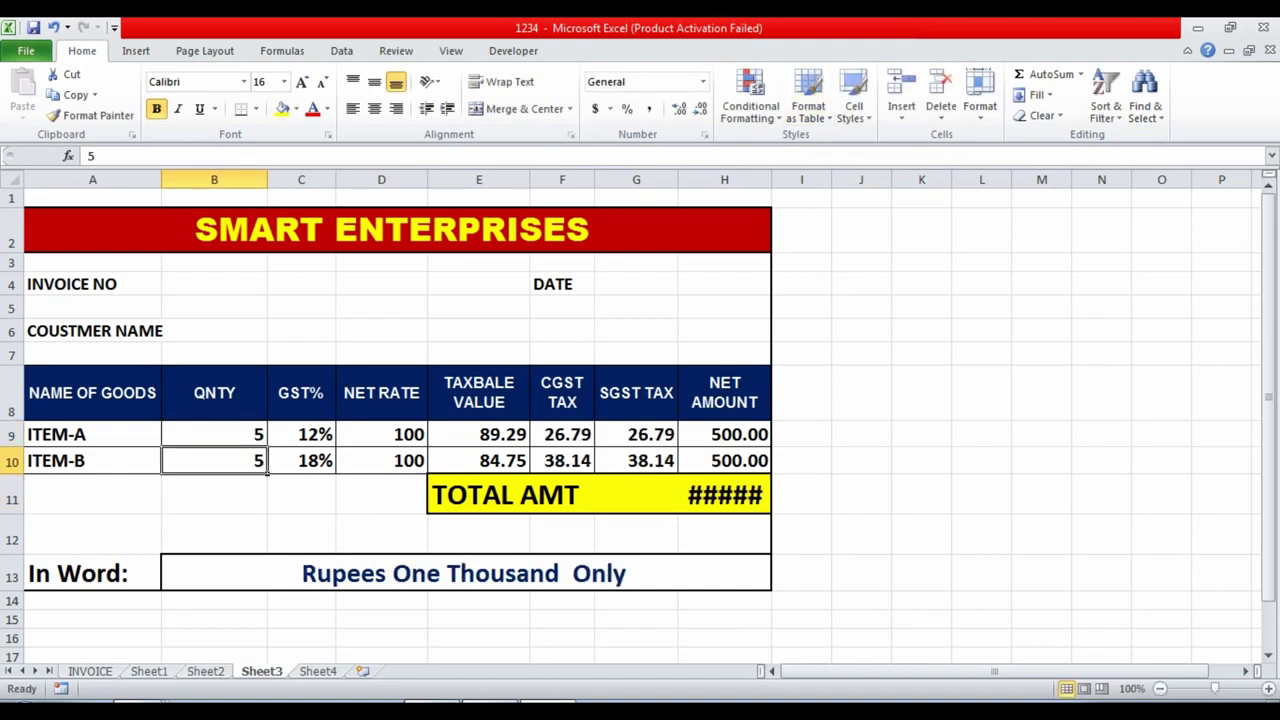
left_click_drag(771, 179, 802, 179)
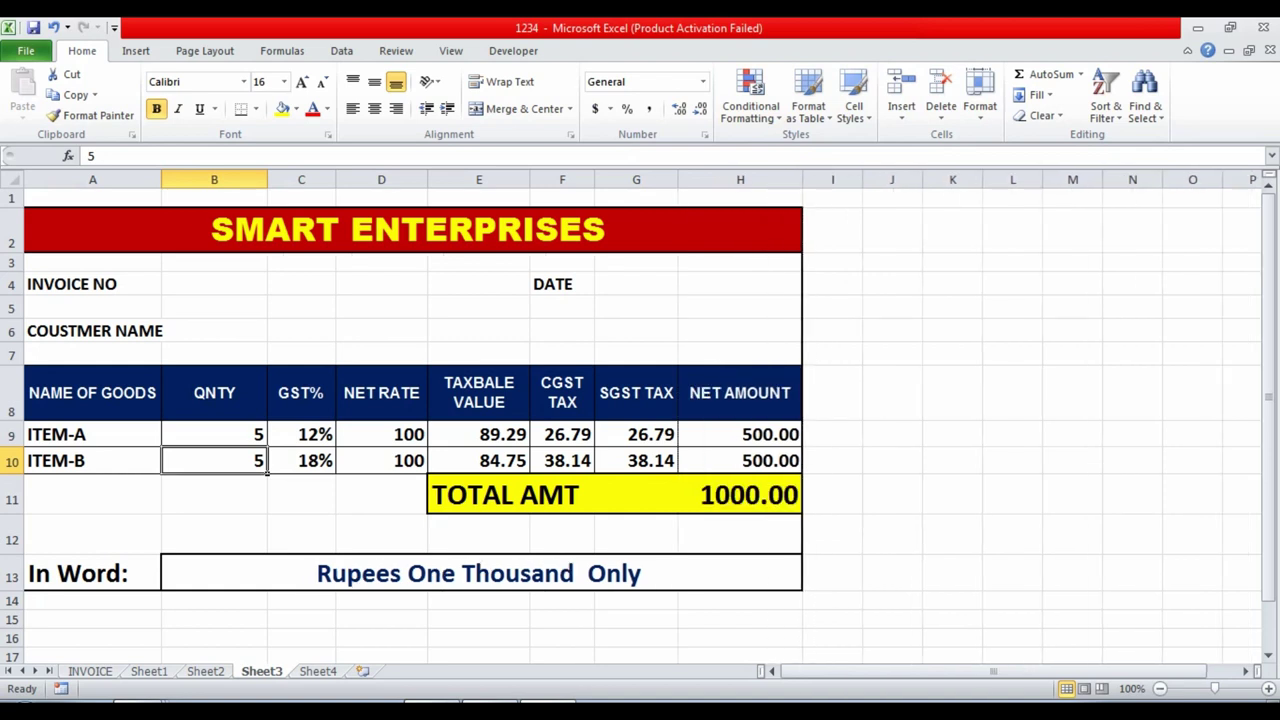
left_click(740, 495)
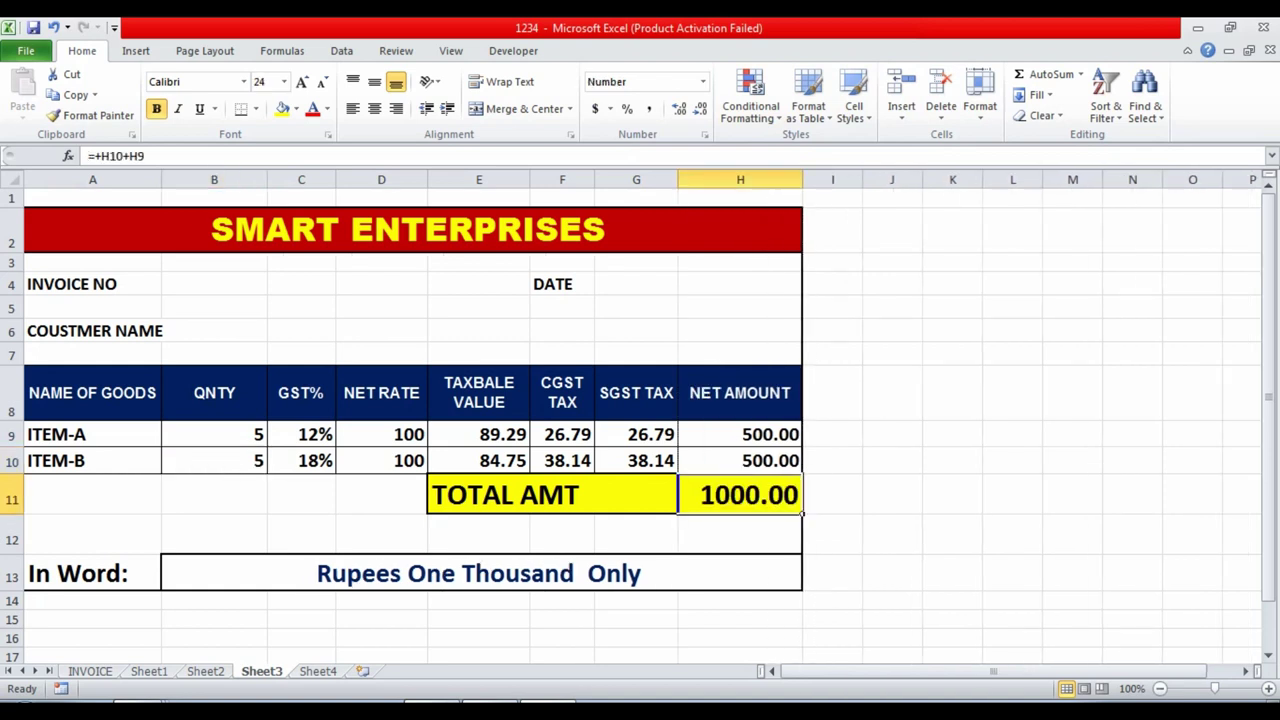
Step: Set ITEM-B's net rate to 100.78
left_click(381, 460)
type("1")
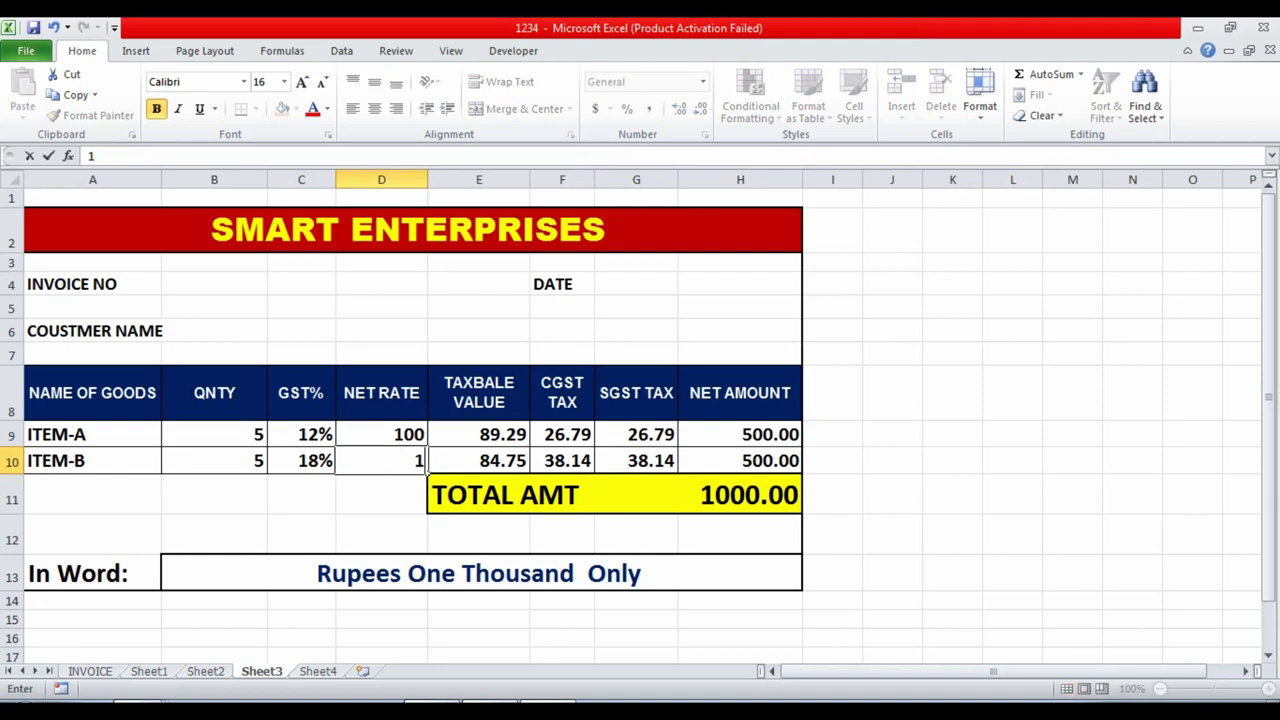
type("00.7")
key("ctrl+Return")
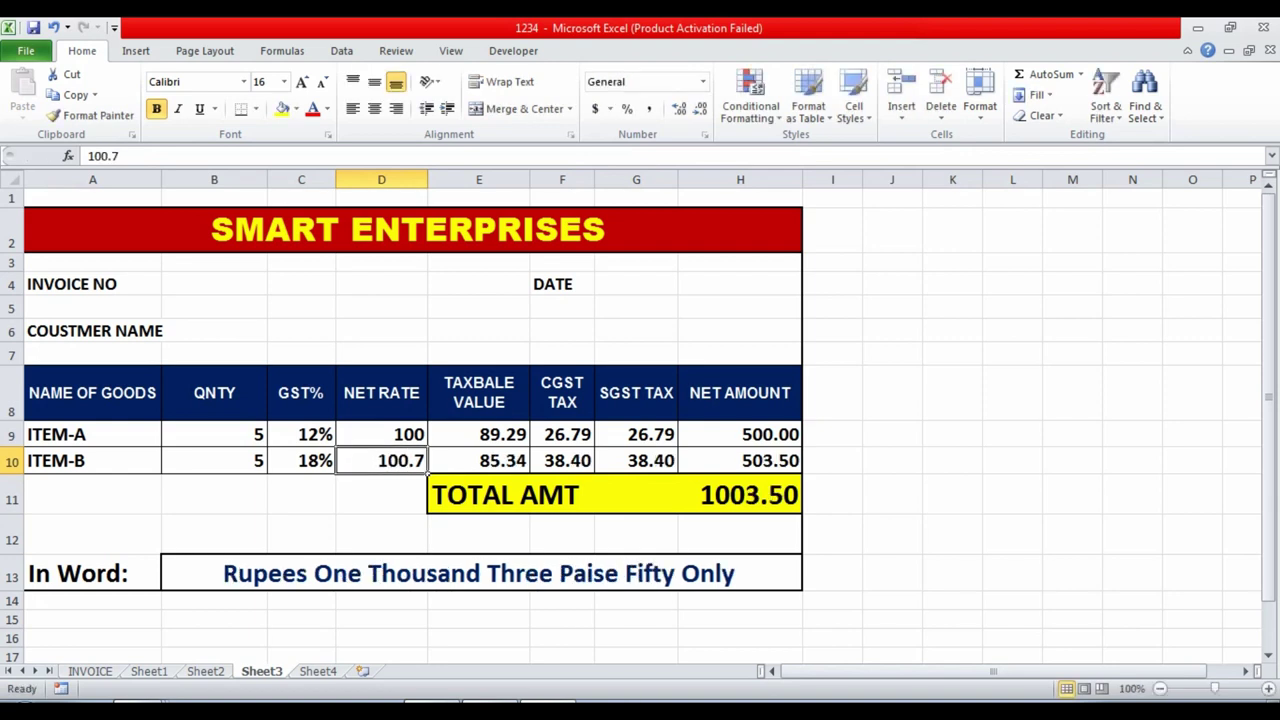
key("F2")
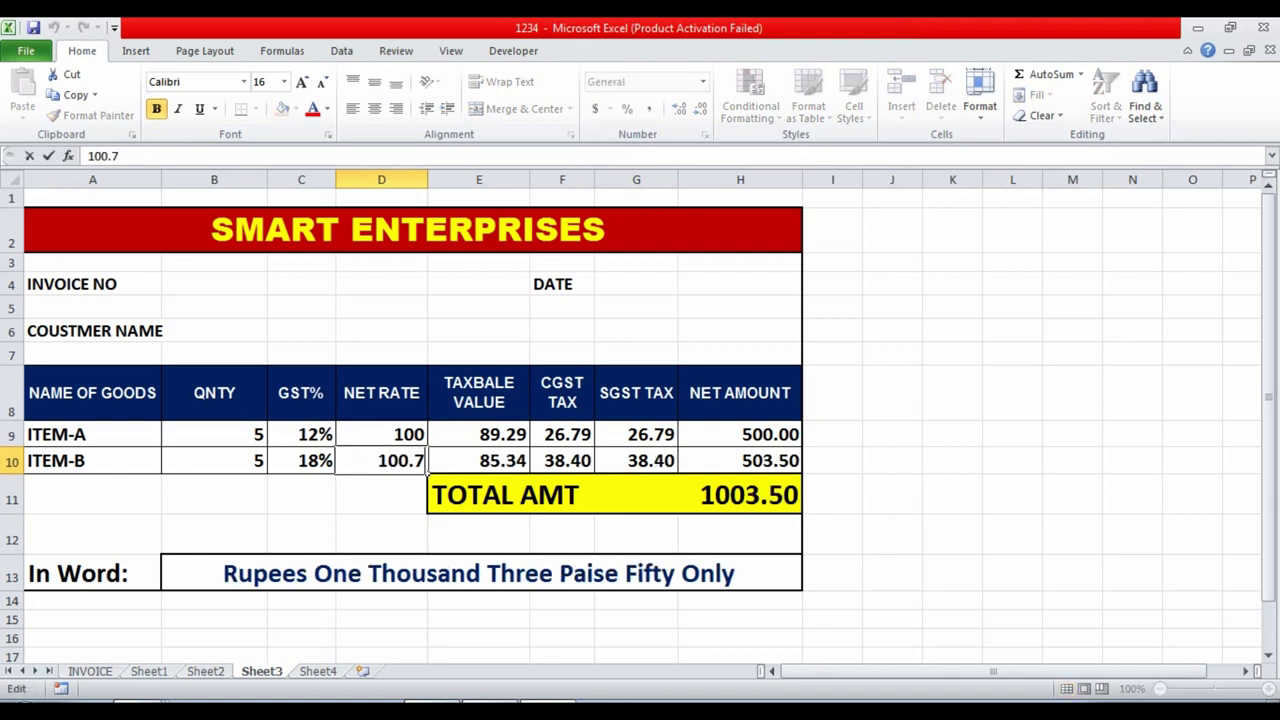
key("BackSpace")
key("ctrl+Return")
type("1")
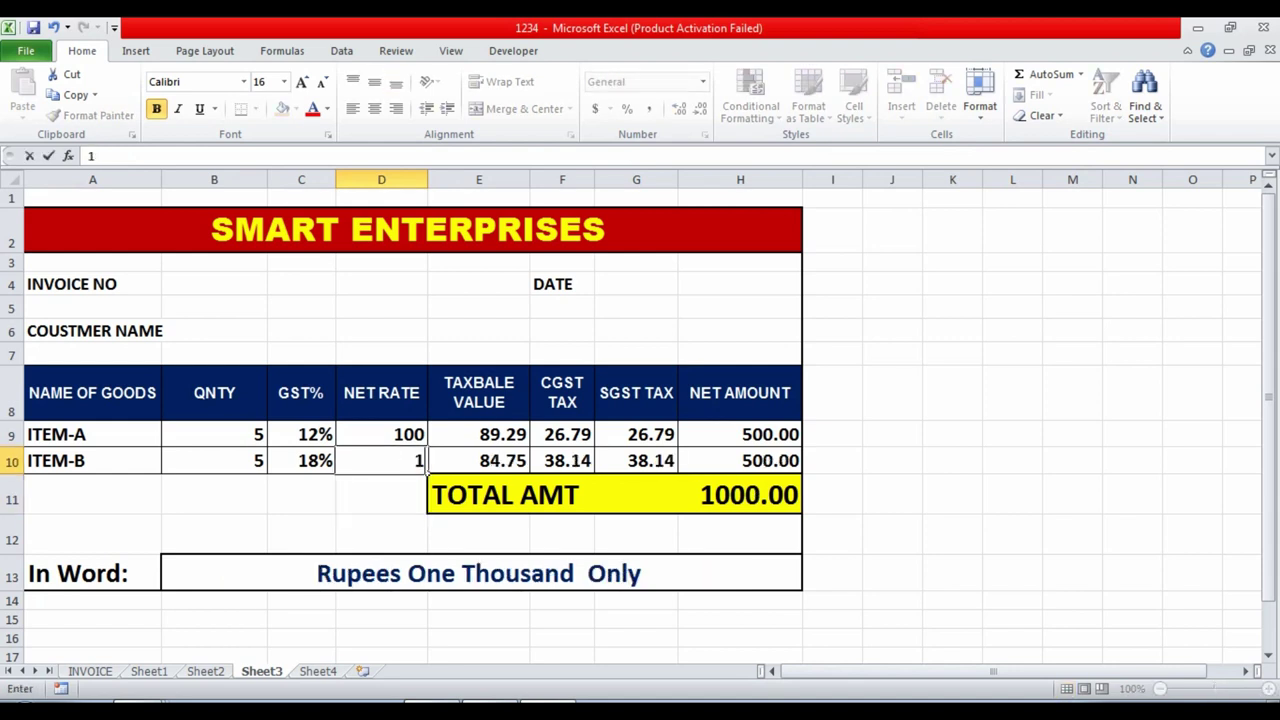
type("00.78")
key("Return")
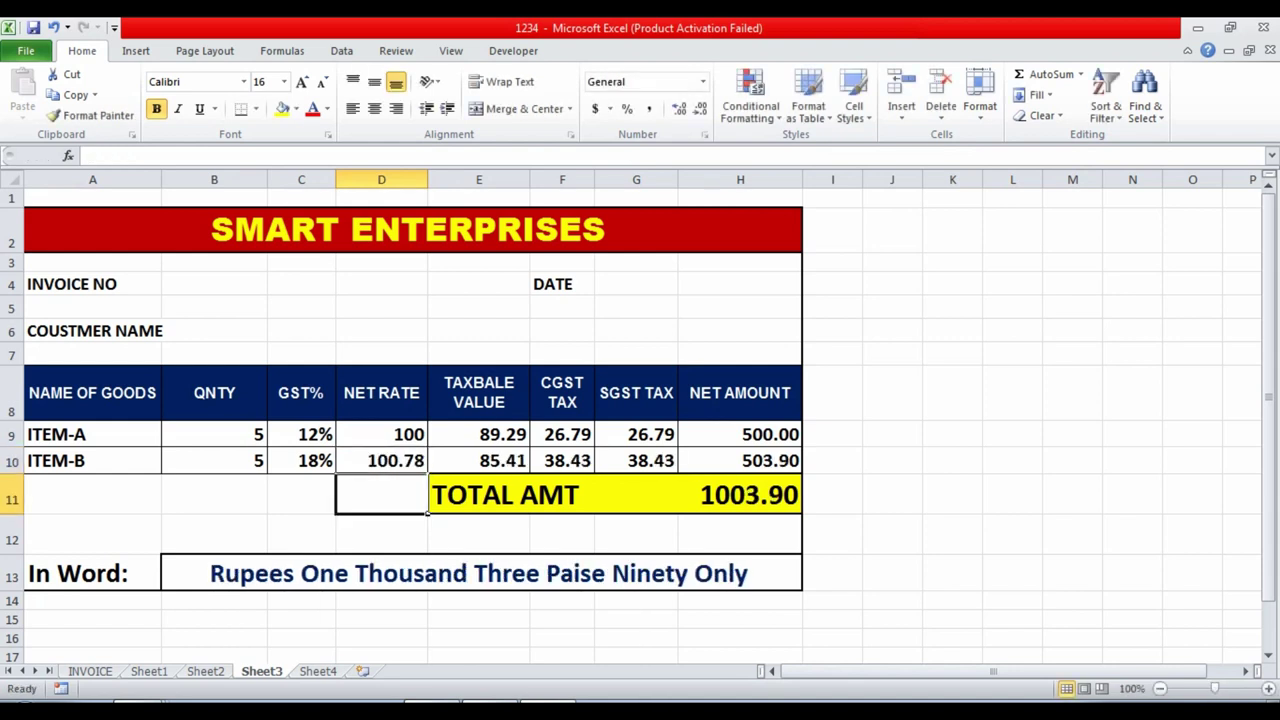
Step: Check the 1003.90 total's SpellNumber words formula, then return to Sheet4
key("Up")
key("Right")
key("Right")
key("Down")
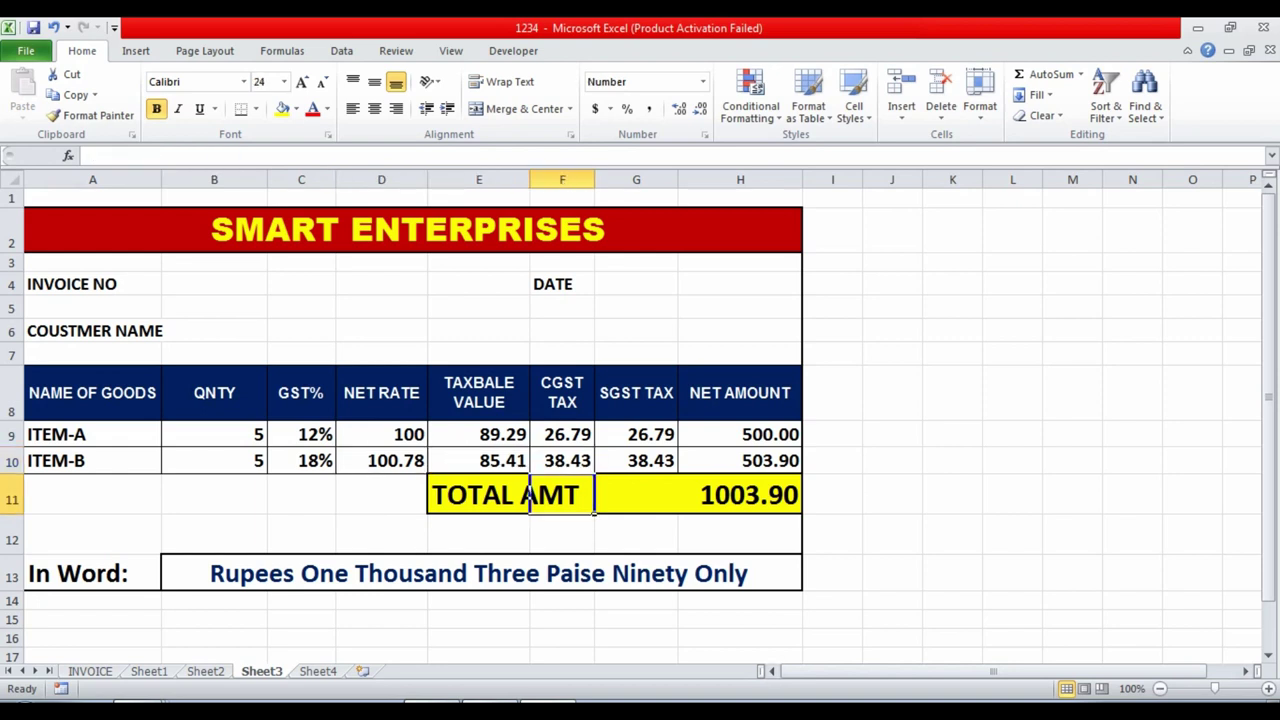
left_click(892, 533)
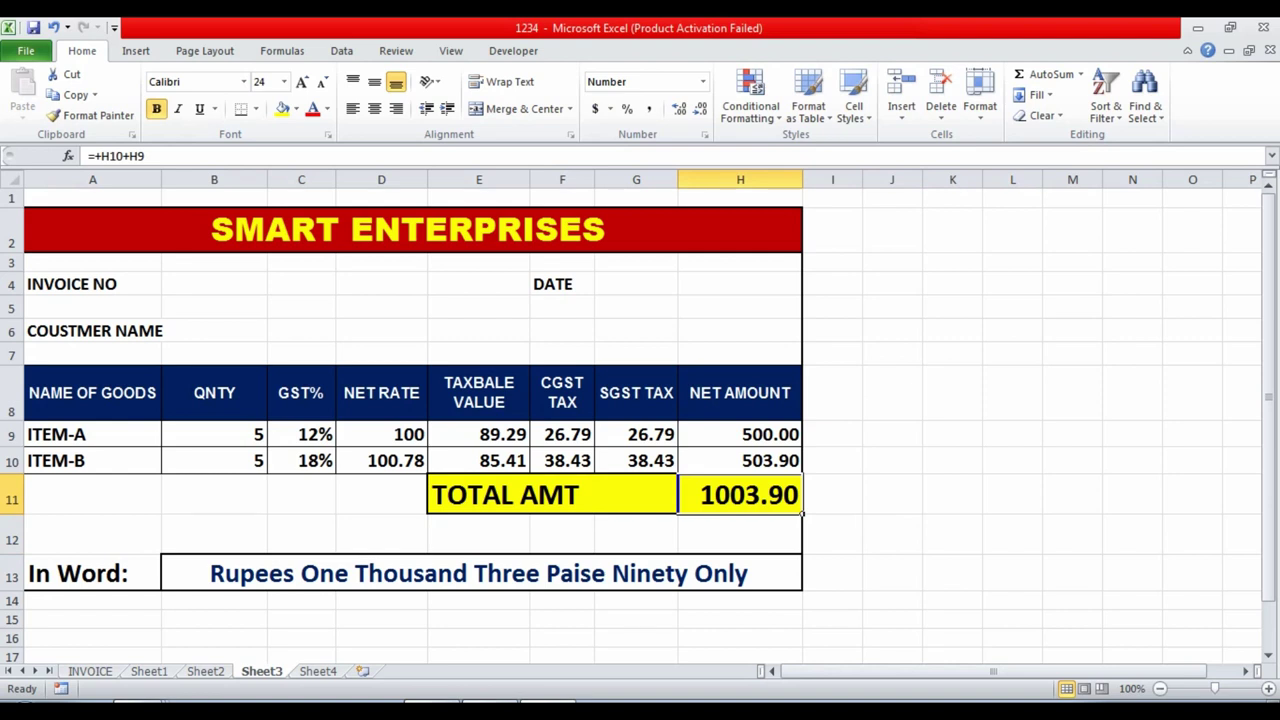
left_click(480, 573)
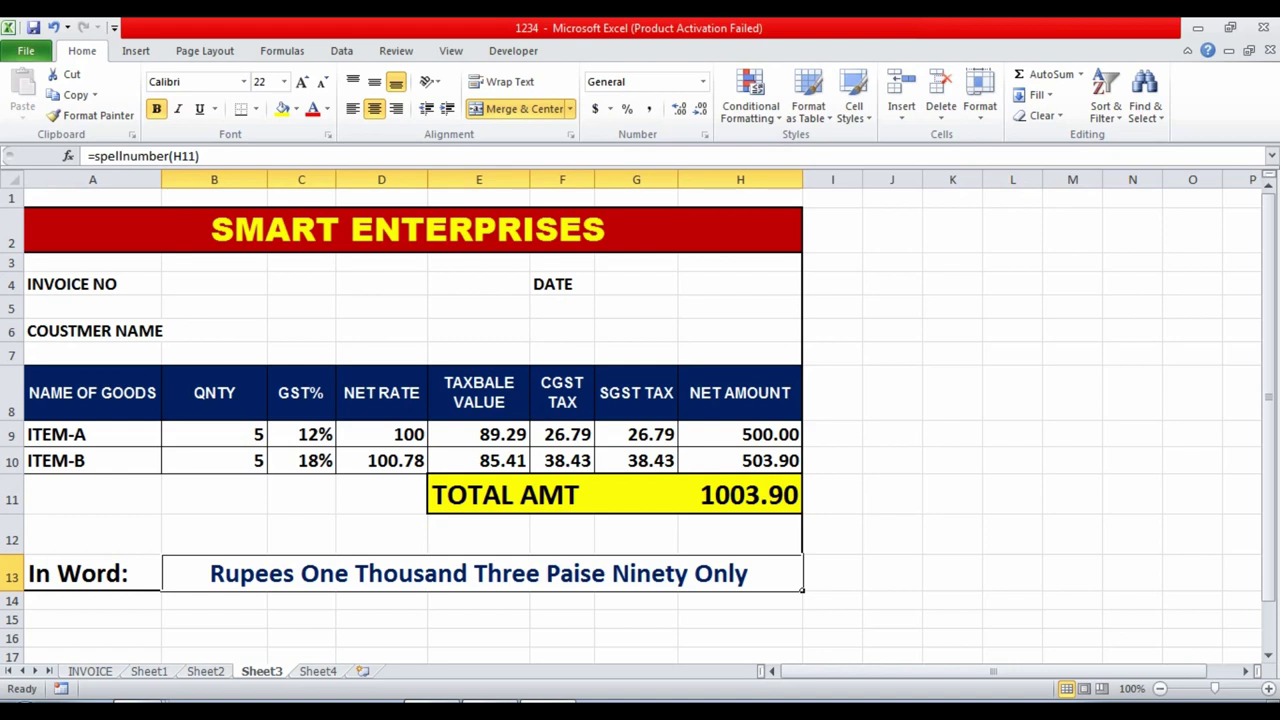
key("ctrl+Page_Down")
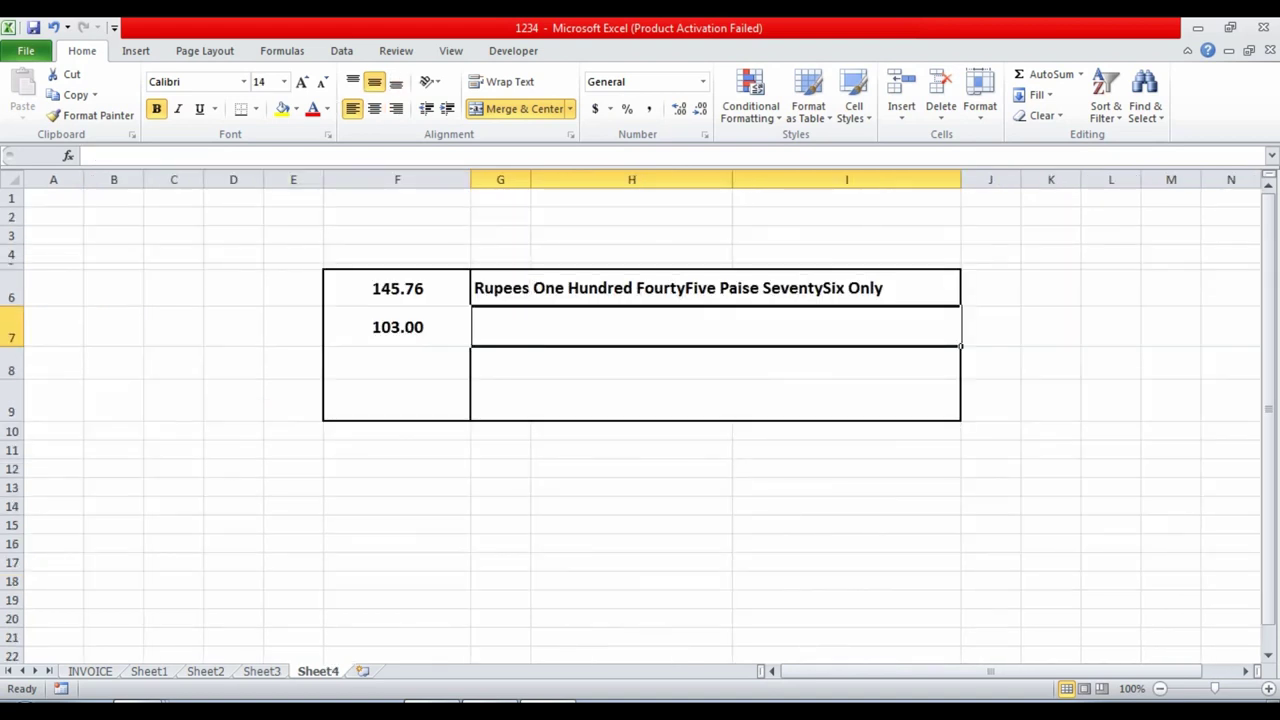
Step: Copy the G6 SpellNumber formula into G7 through G9
left_click(397, 487)
left_click(397, 288)
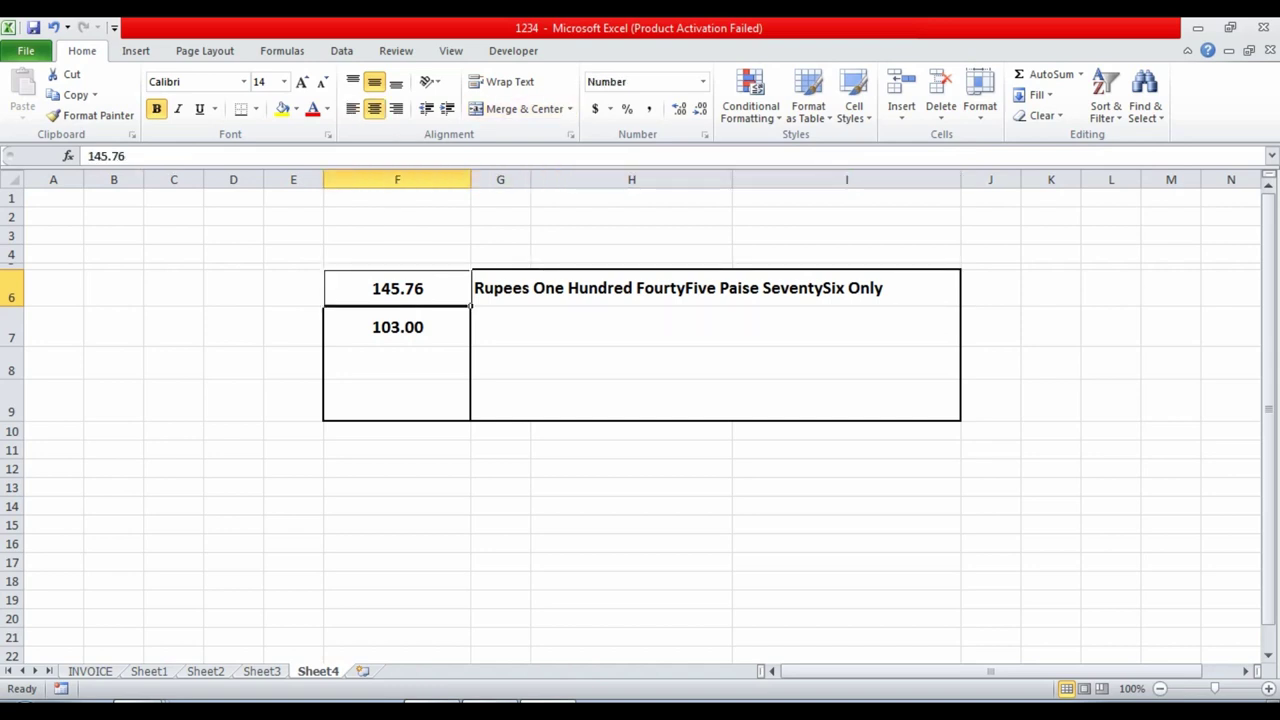
left_click(678, 288)
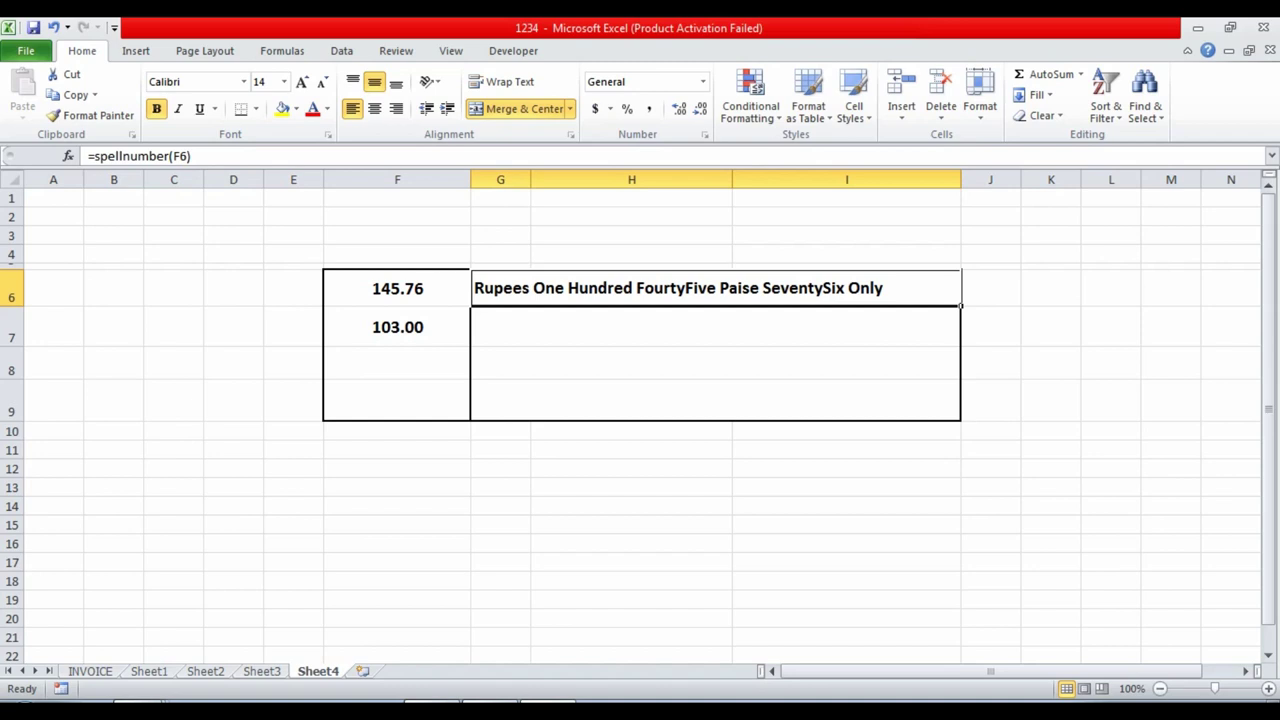
key("ctrl+c")
key("Down")
key("shift+Down")
key("shift+Down")
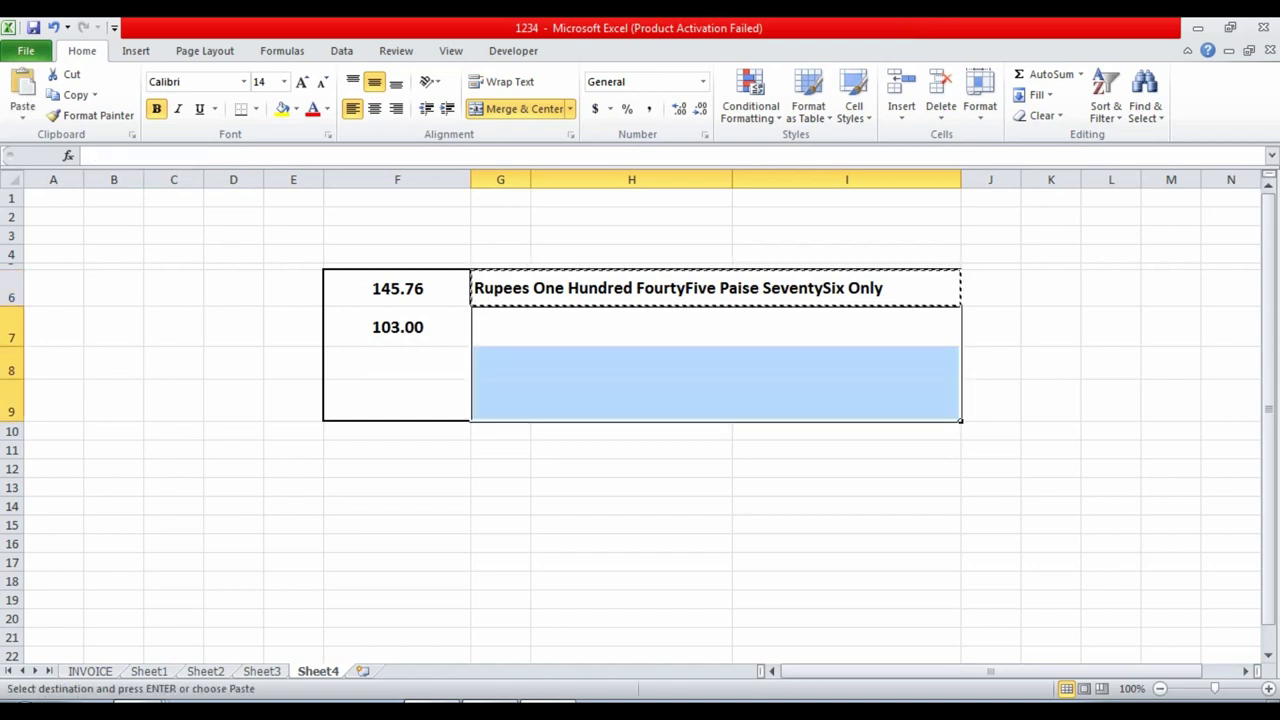
key("Return")
key("Up")
Step: Enter 7 in F8 so G8 reads Rupees Seven Only, then inspect G9
key("Down")
key("Down")
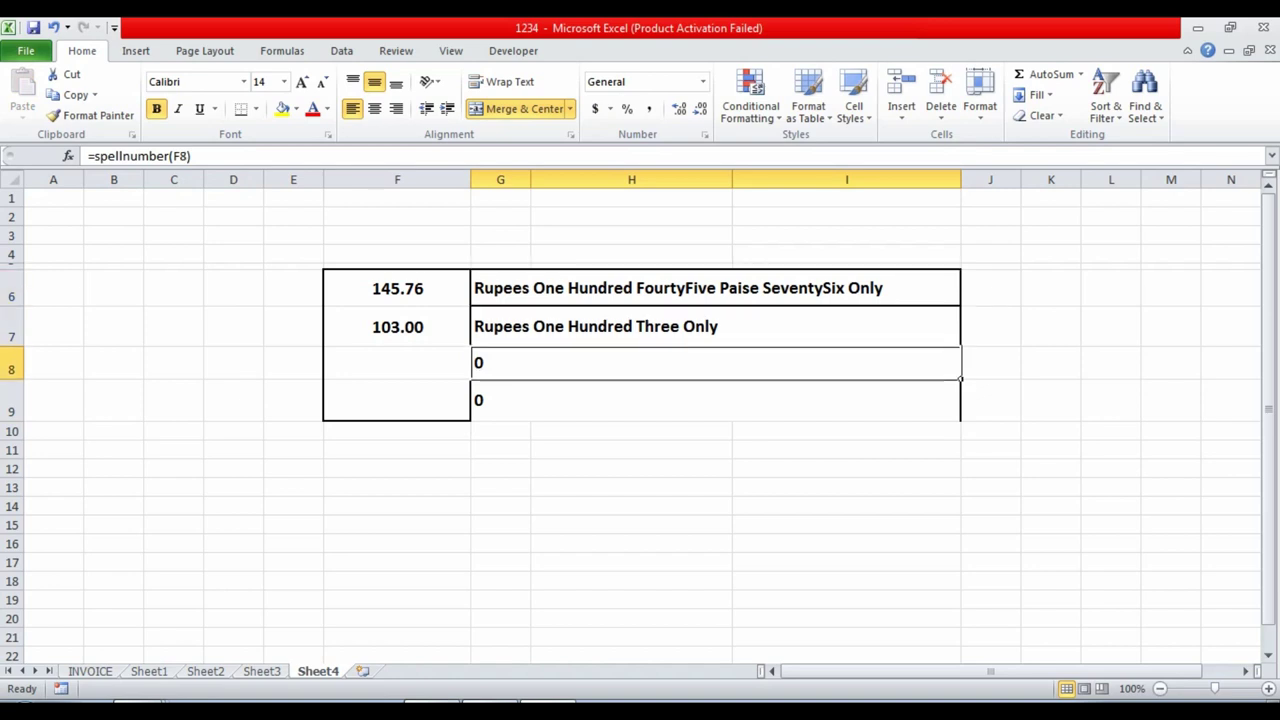
key("Left")
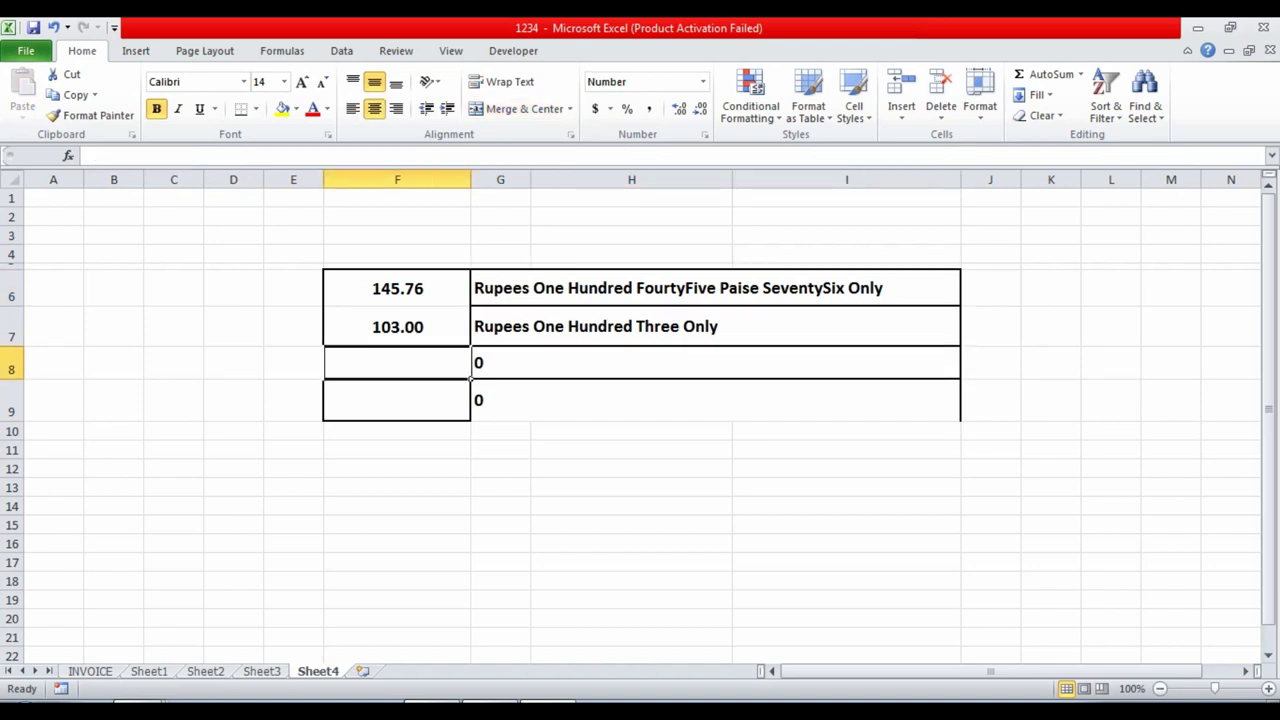
type("7")
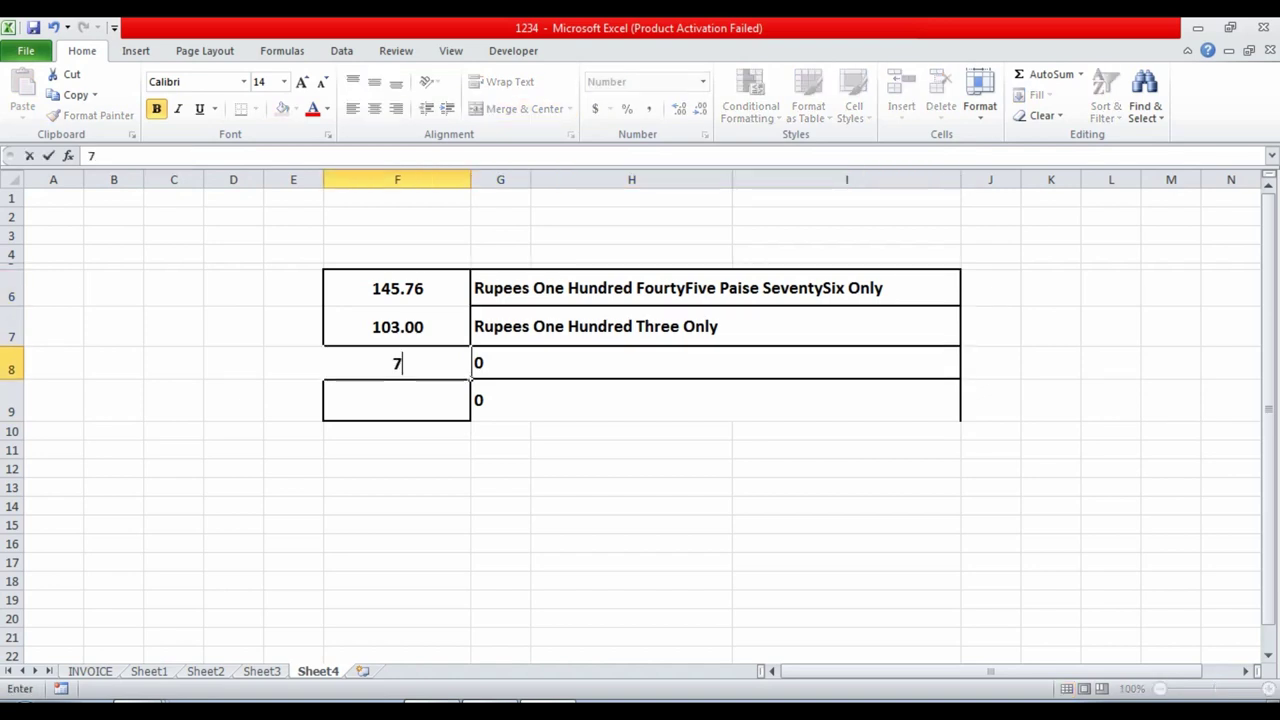
key("Return")
key("Up")
key("Right")
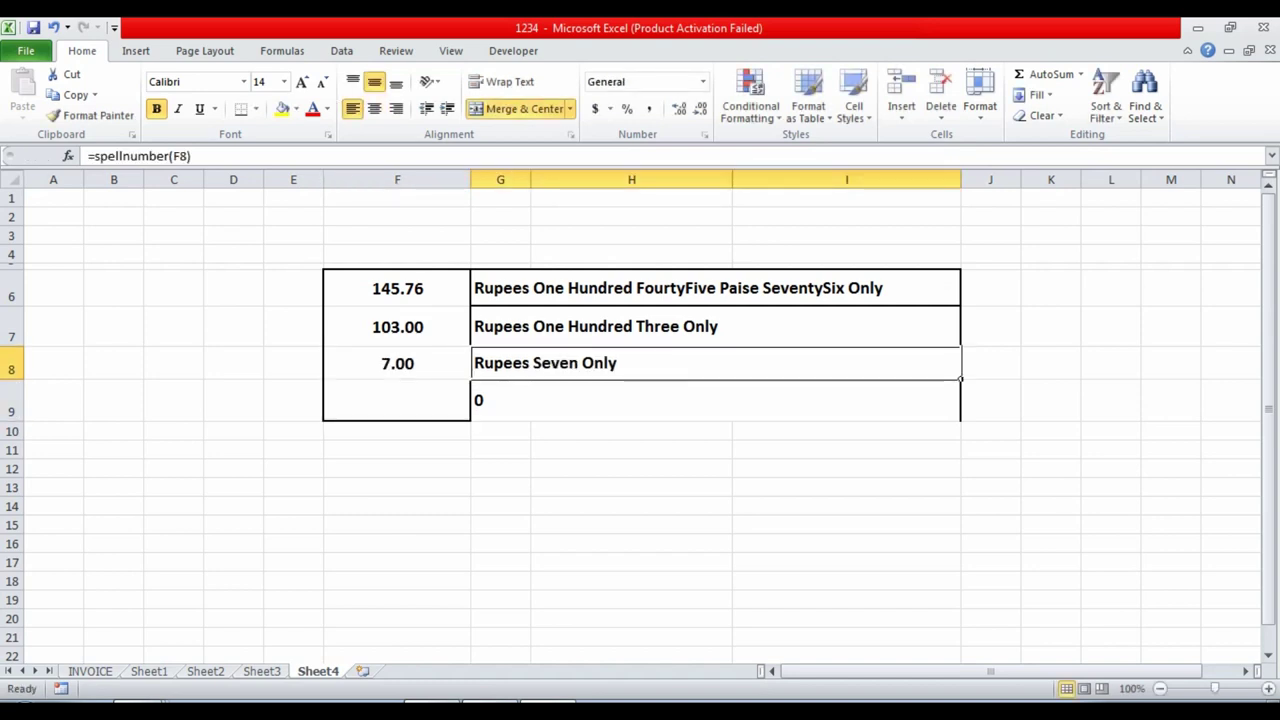
left_click(715, 400)
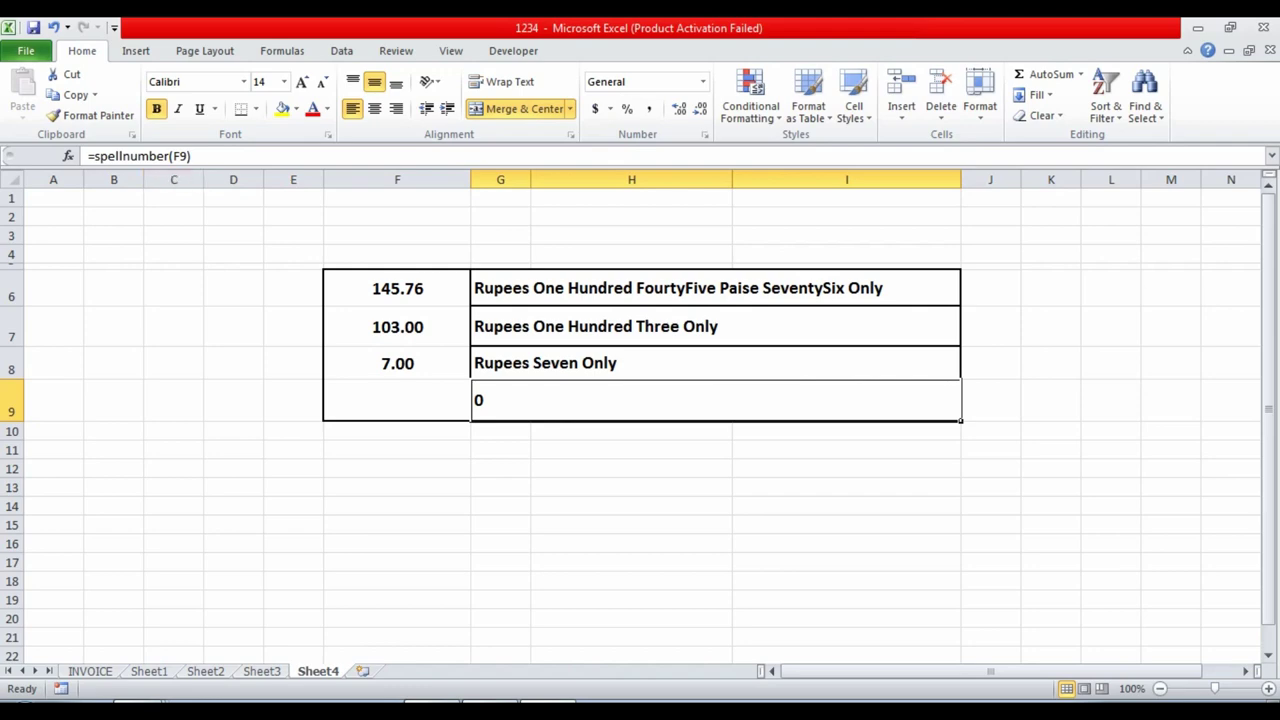
Step: Untick the Spellnumber add-in in Excel's Add-ins manager and apply the change
left_click(26, 50)
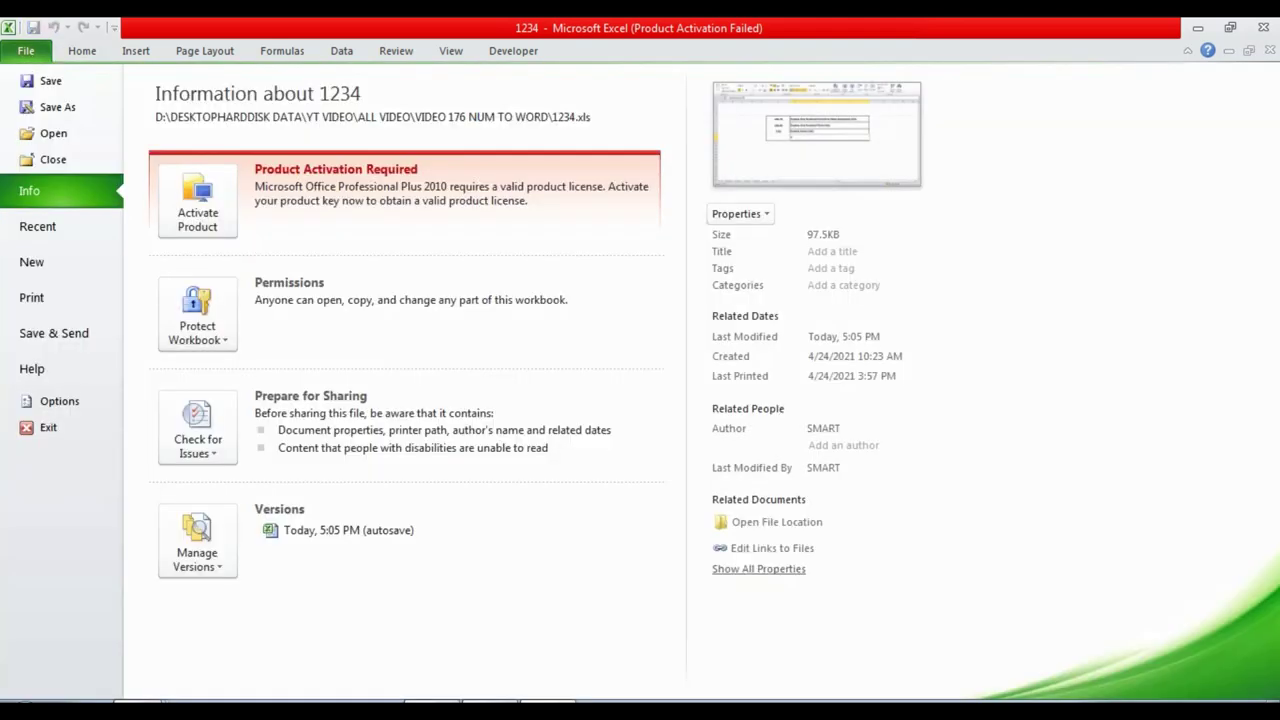
left_click(55, 400)
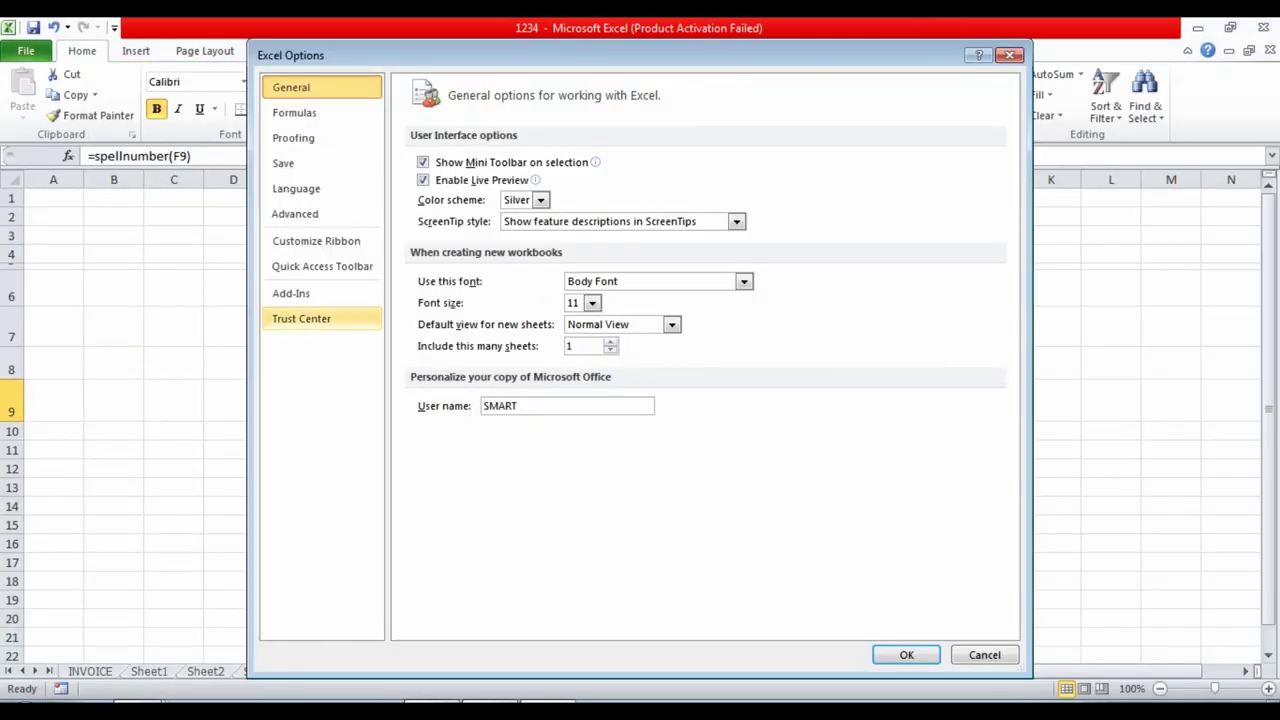
left_click(291, 293)
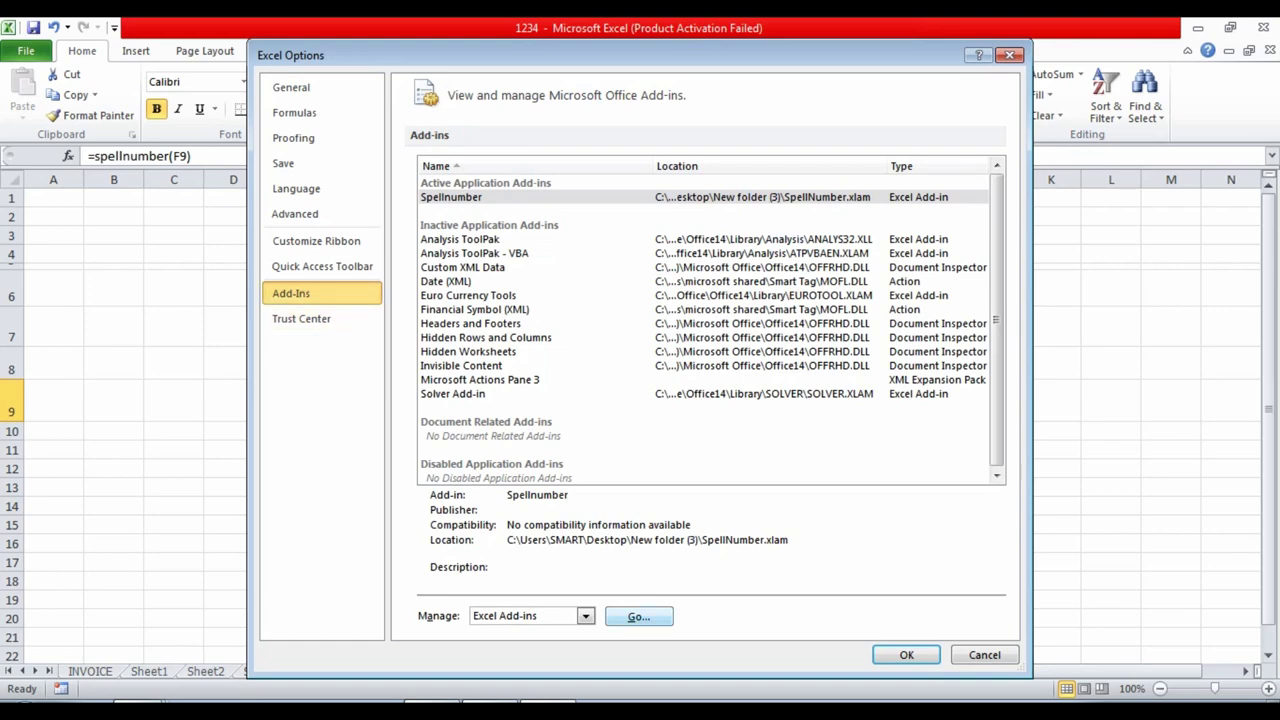
left_click(638, 616)
key("space")
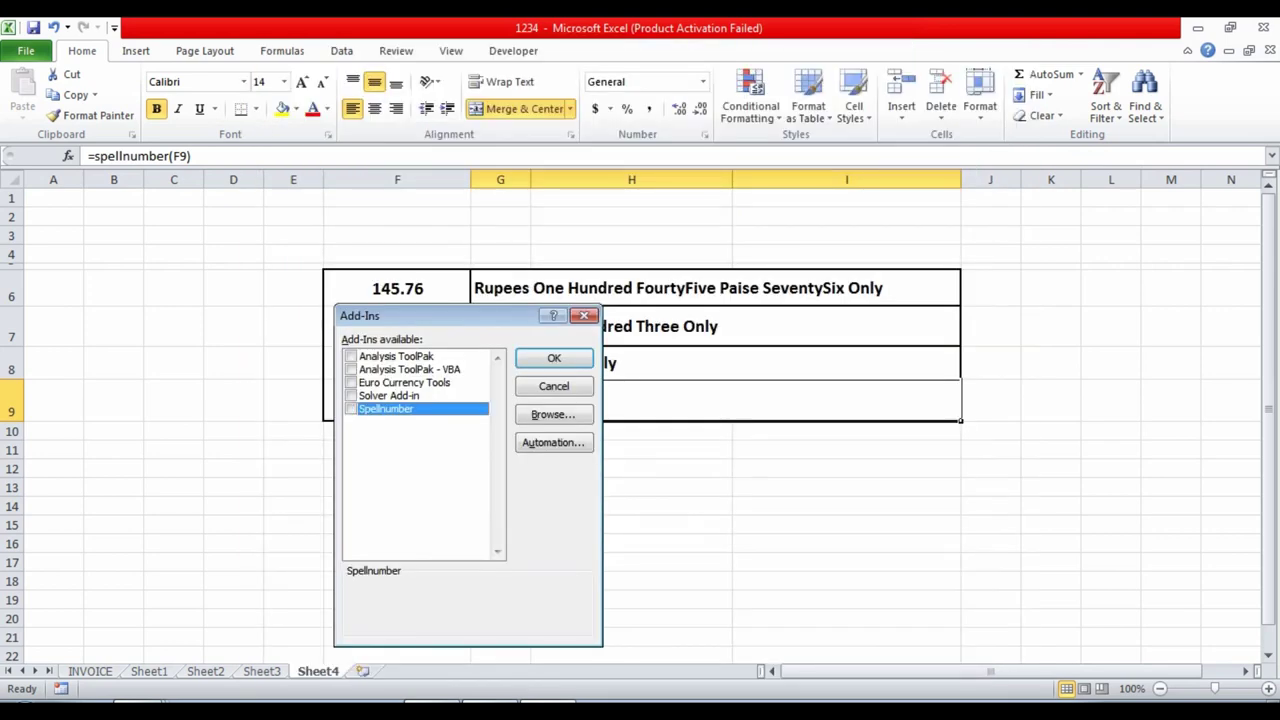
key("Return")
Step: Select G8 to view its formula, now calling SpellNumber.xlam by full path
key("Down")
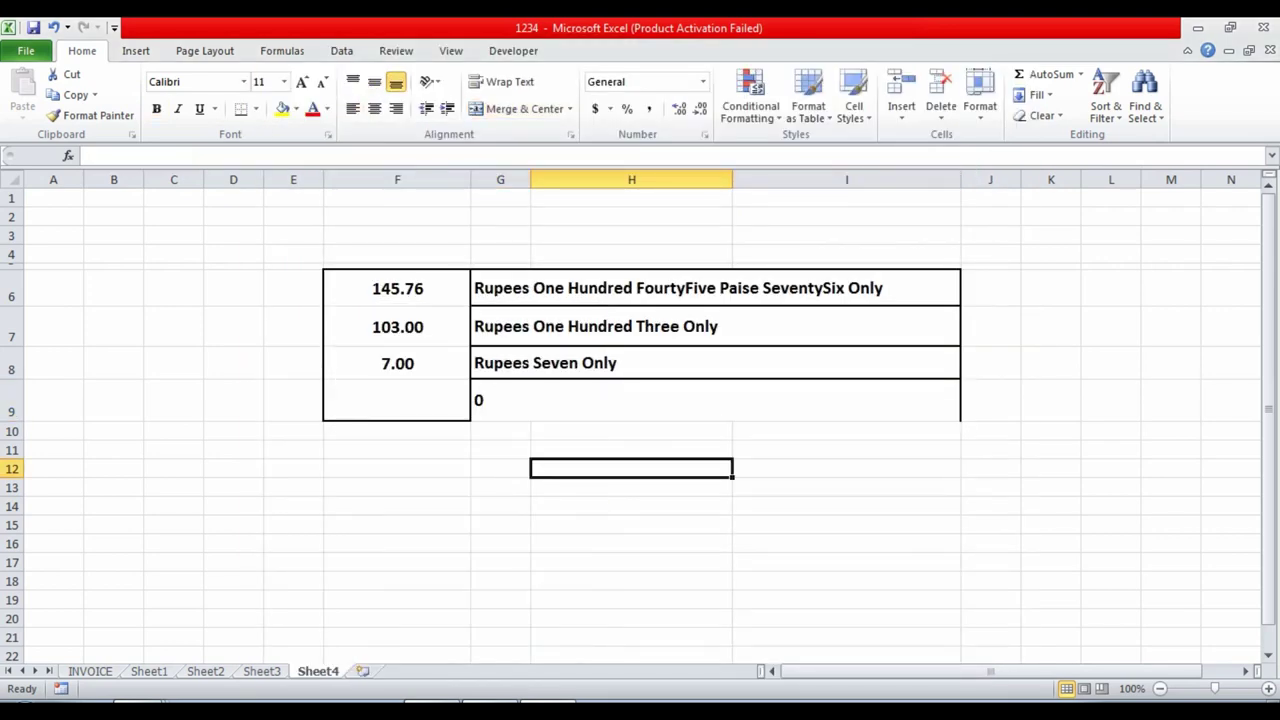
key("Up")
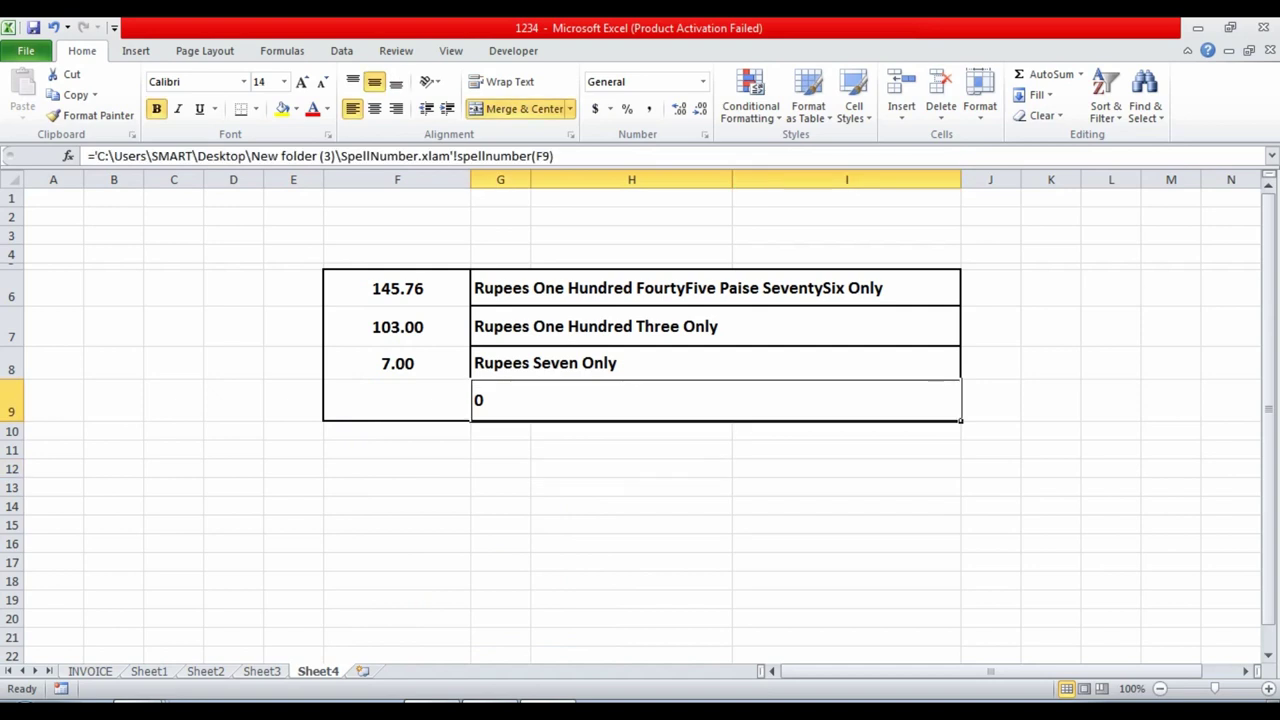
left_click(700, 363)
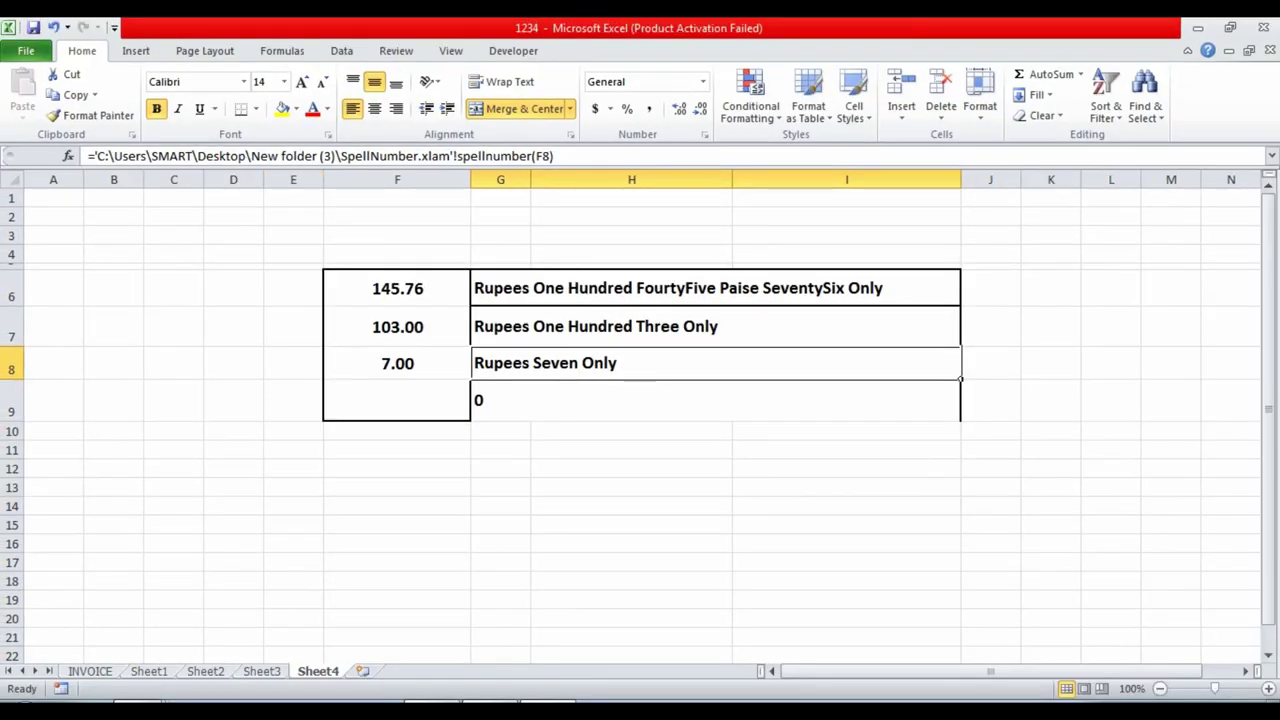
Step: Enter 100 in F9 and select G9 to check its spelled result
left_click(1051, 363)
left_click(397, 400)
type("100")
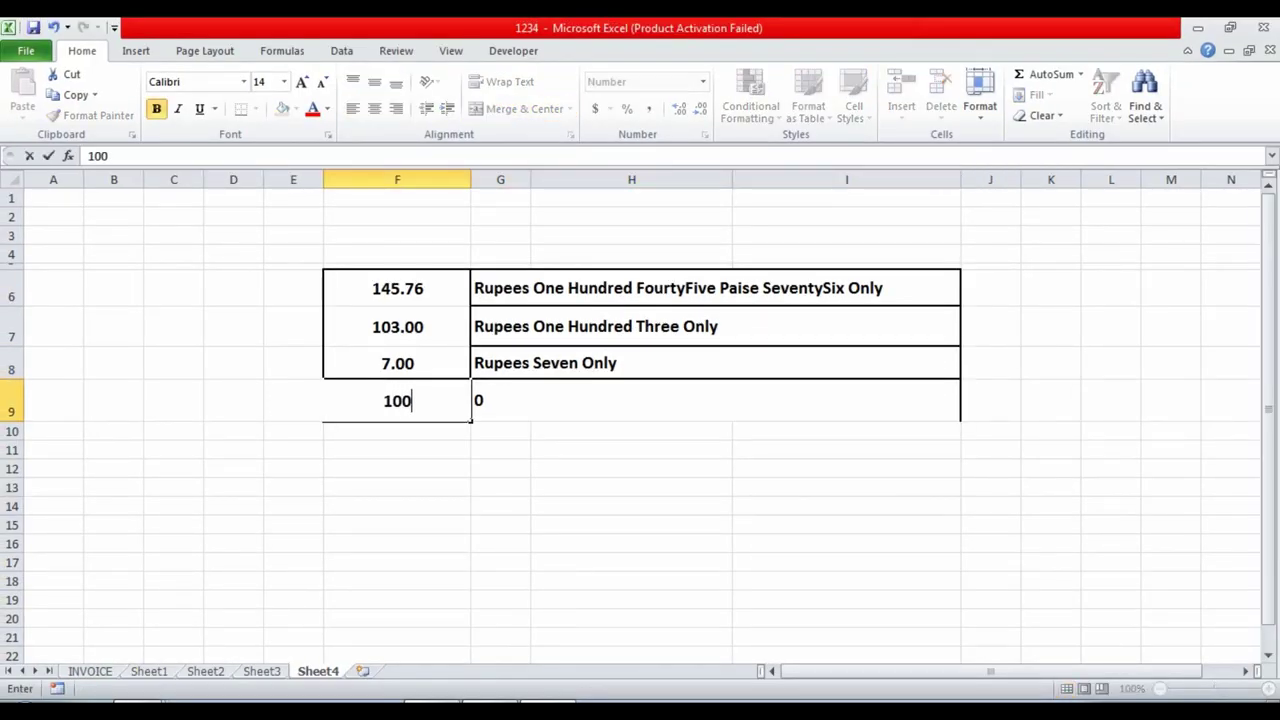
key("Return")
left_click(631, 400)
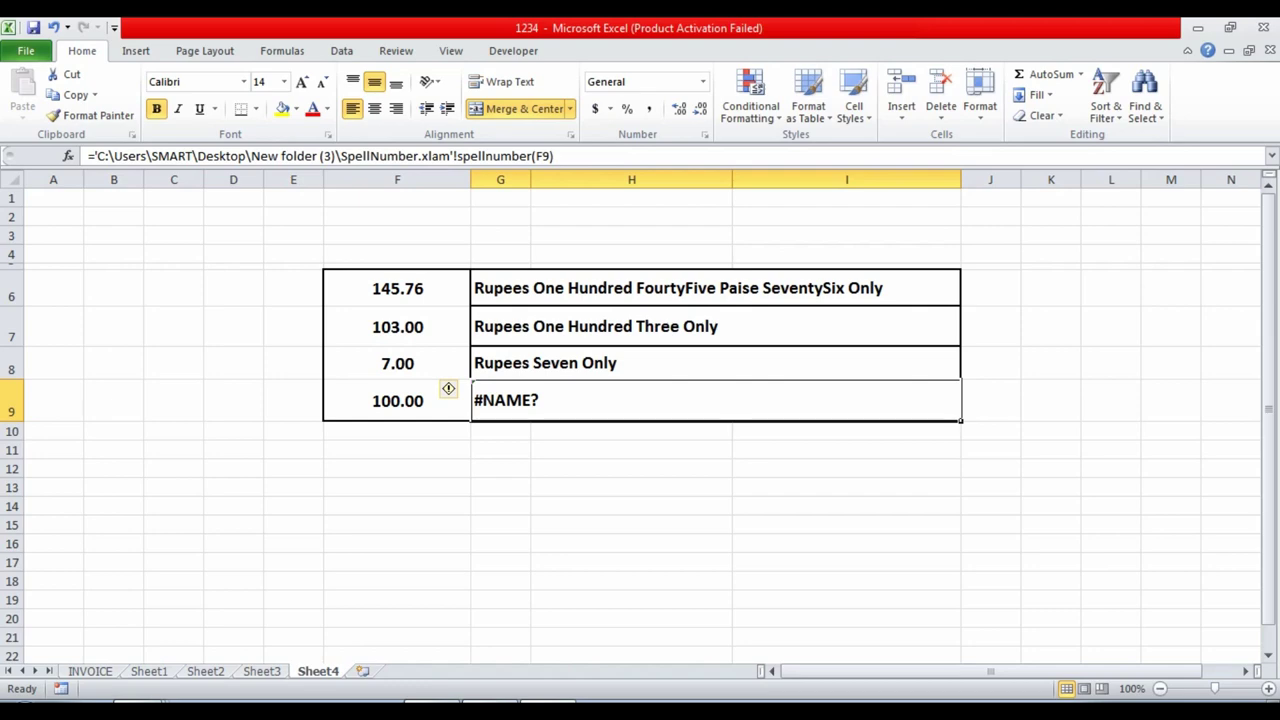
Step: Re-enable the Spellnumber add-in in Excel's Add-ins manager
left_click(26, 50)
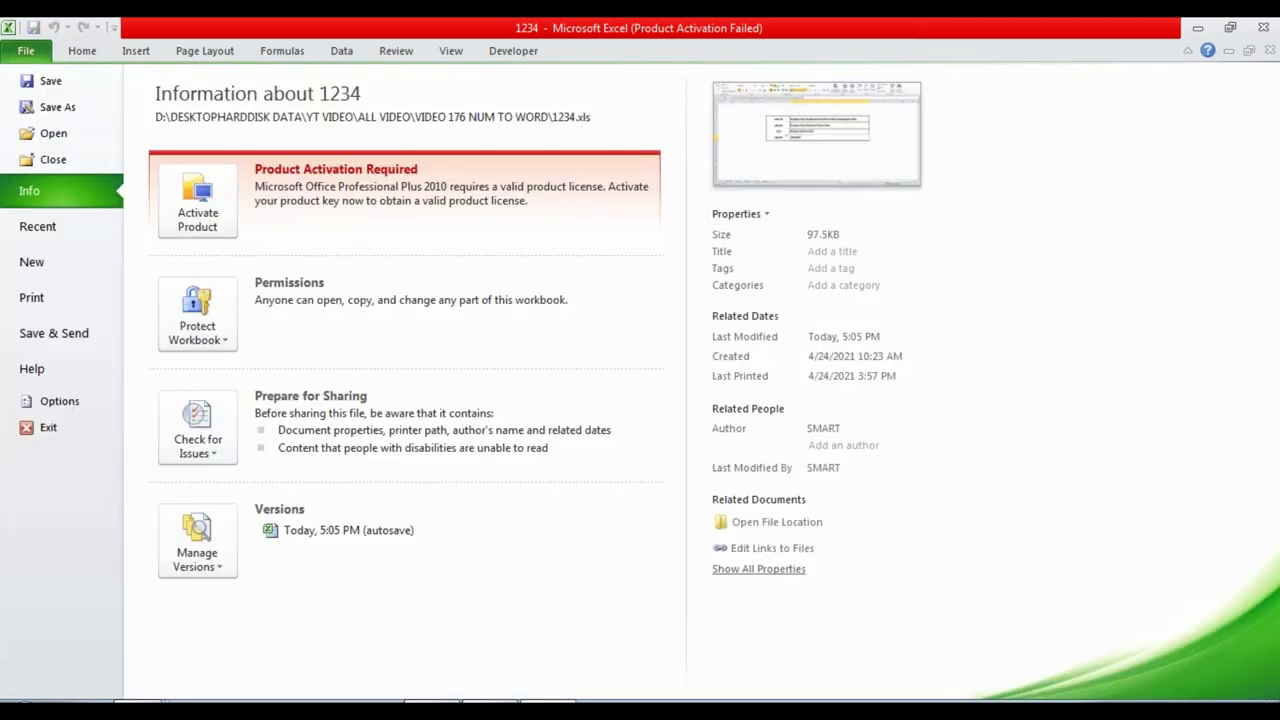
left_click(45, 400)
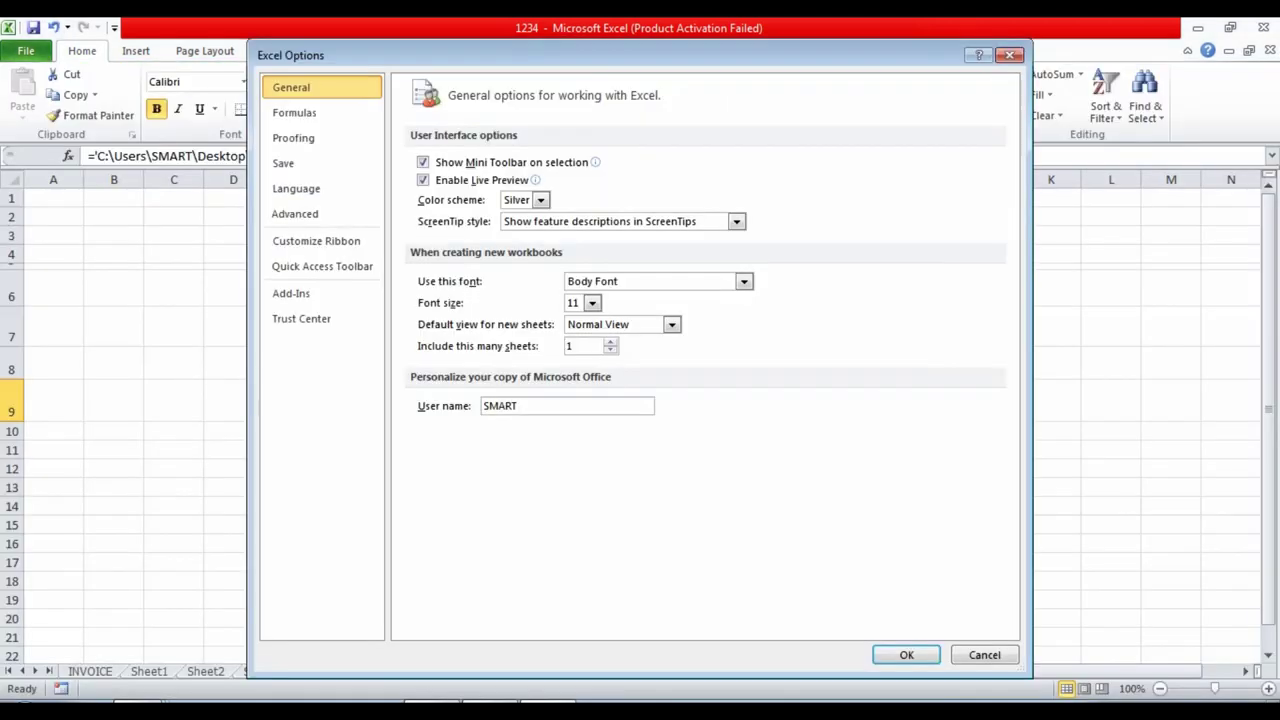
left_click(291, 293)
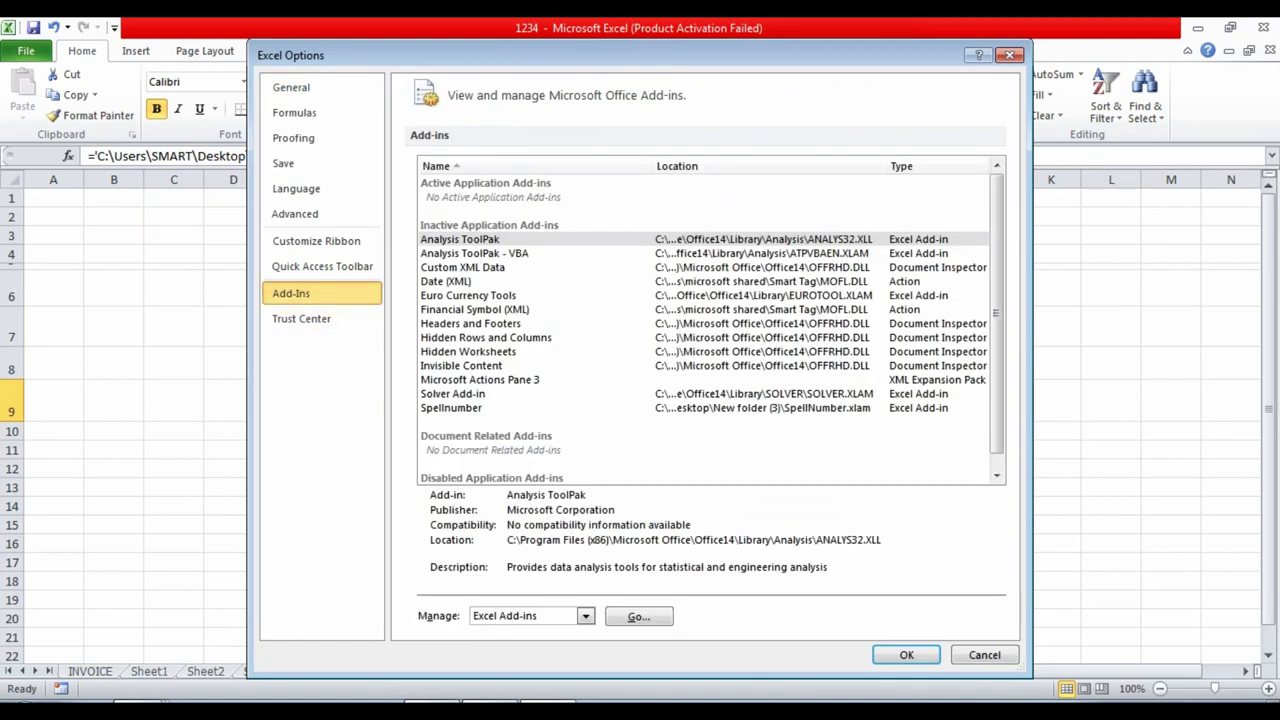
left_click(638, 616)
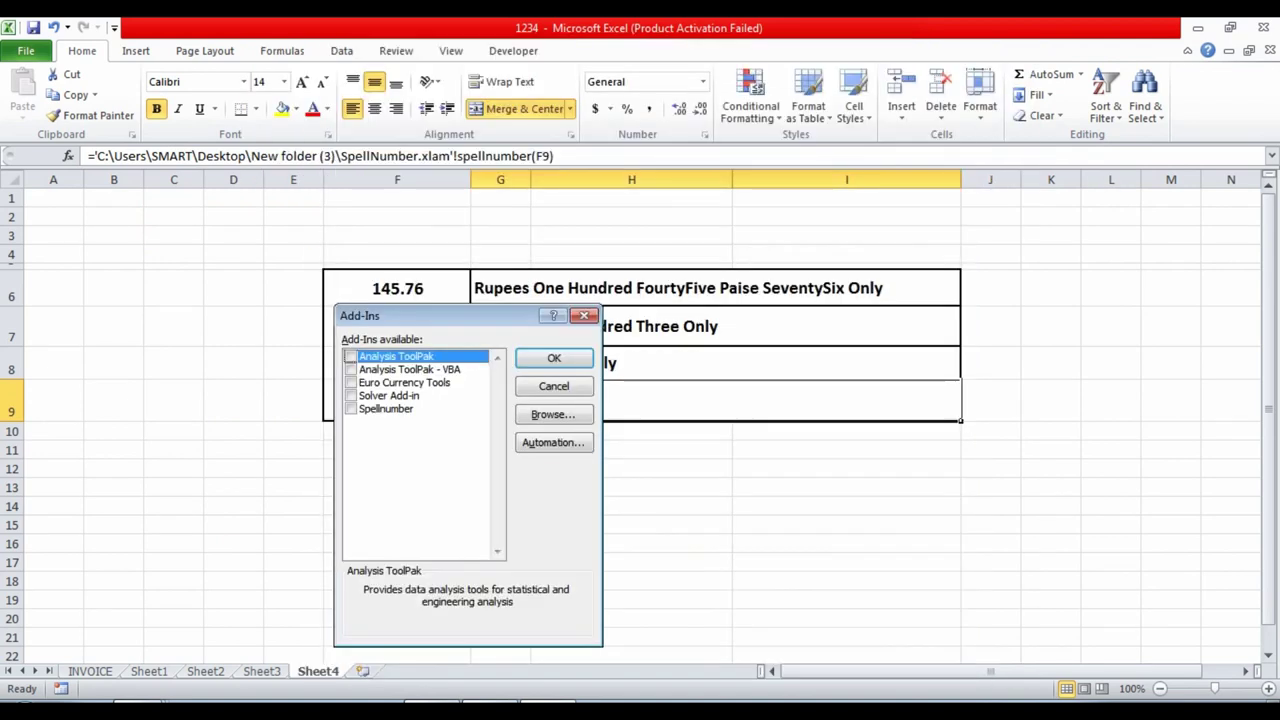
left_click(350, 408)
left_click(554, 358)
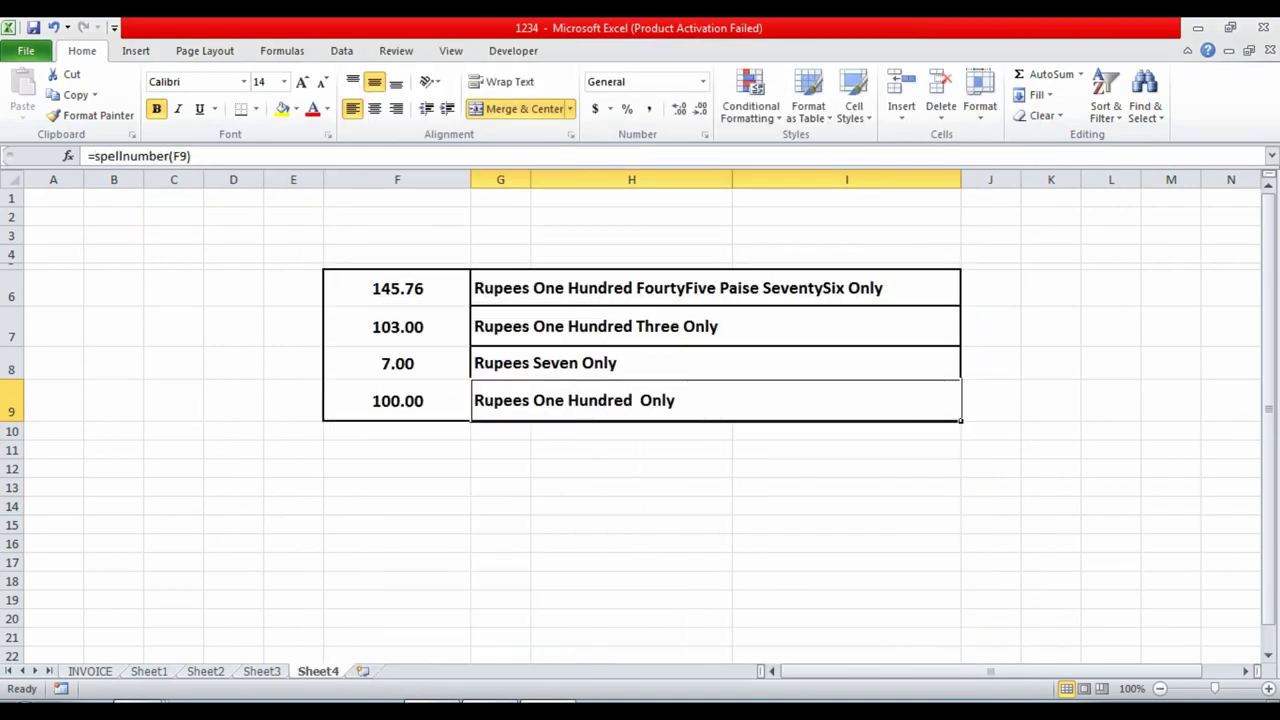
left_click(631, 487)
left_click(715, 400)
left_click(173, 254)
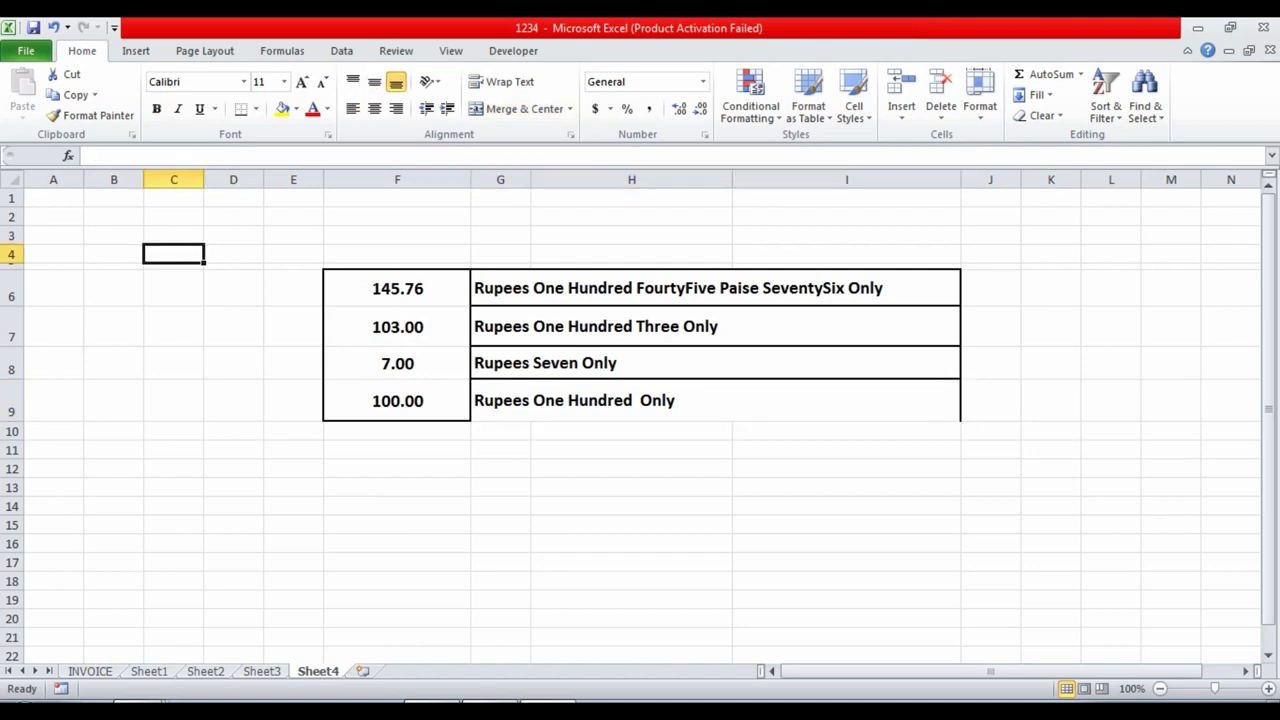
right_click(60, 710)
left_click(120, 644)
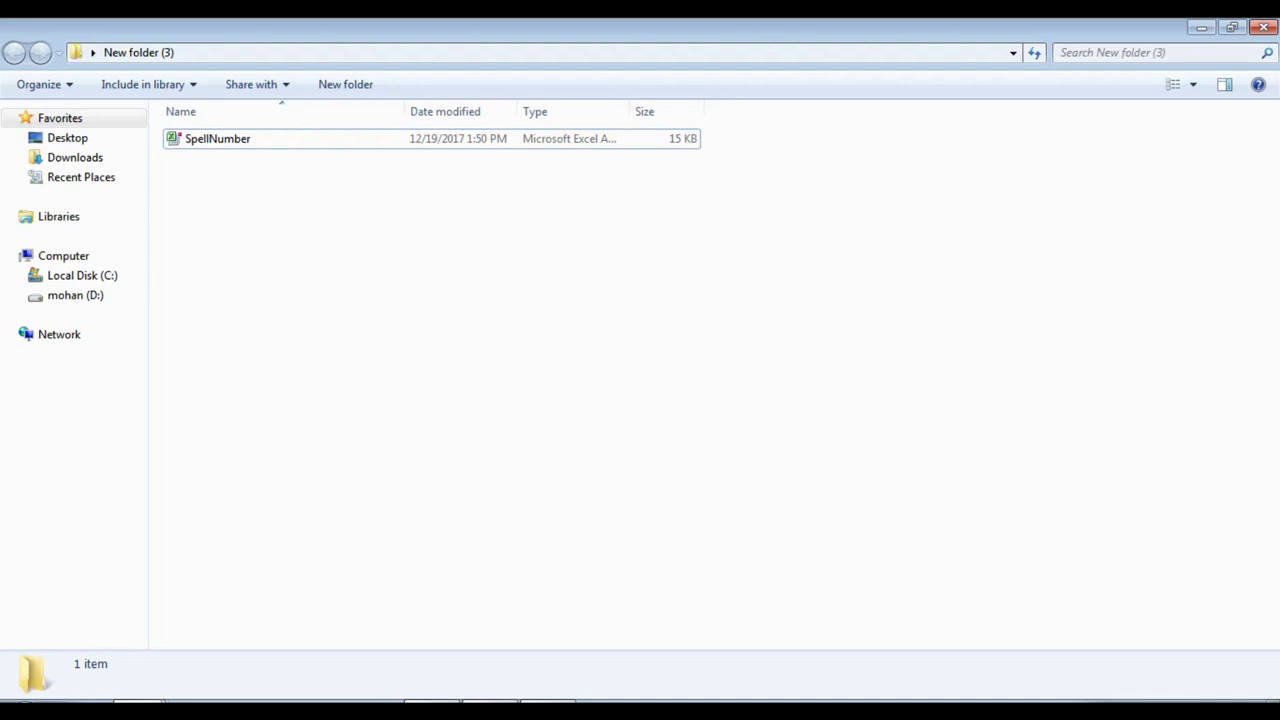
key("alt+Tab")
left_click(631, 543)
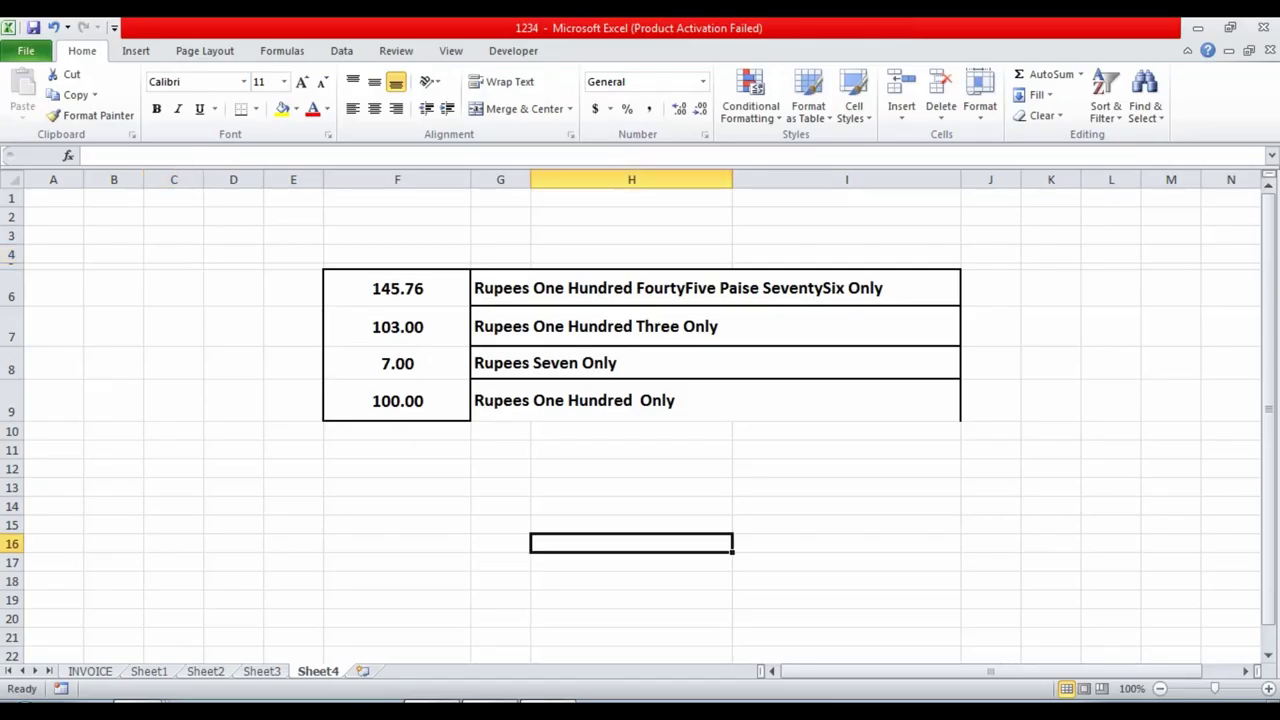